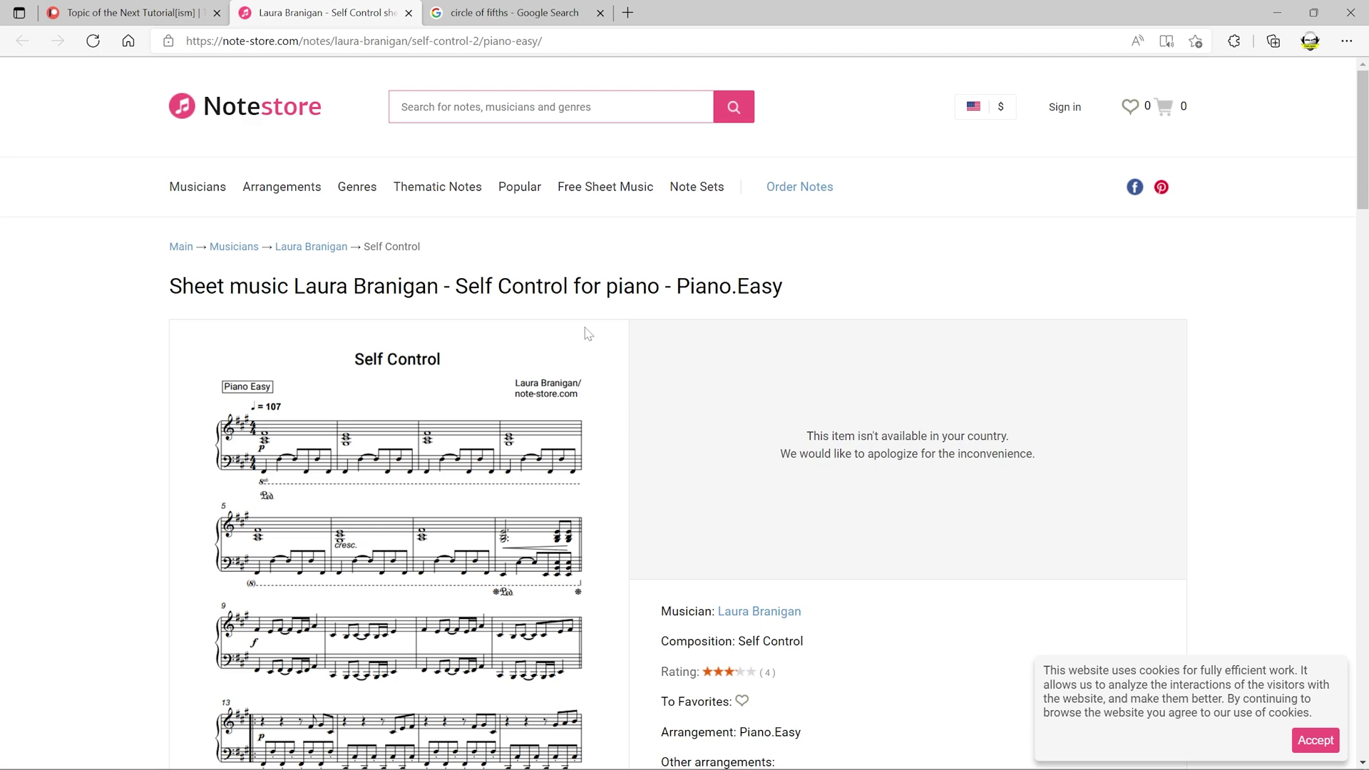
# - Review the Self Control piano sheet music and the circle of fifths chart for the song's key
pyautogui.scroll(-3, 588, 333)
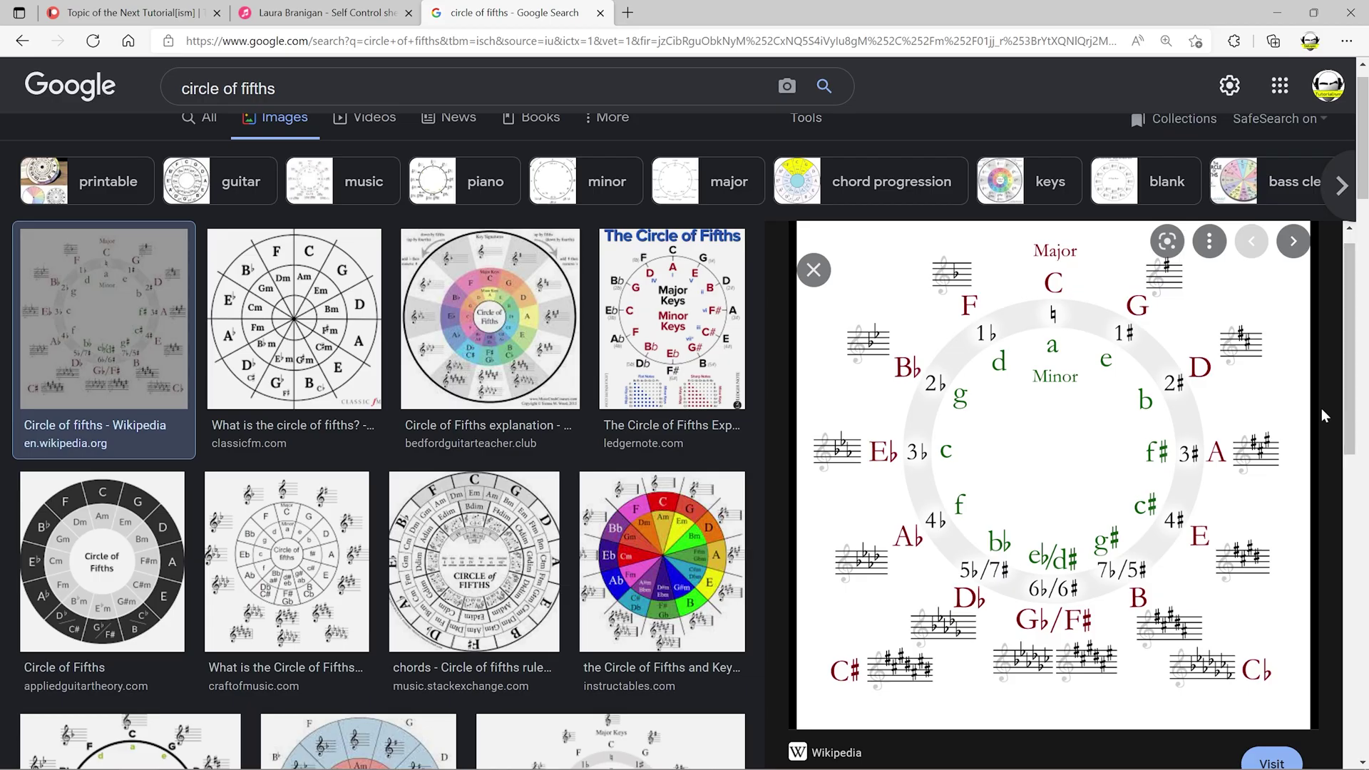
pyautogui.scroll(1, 1324, 415)
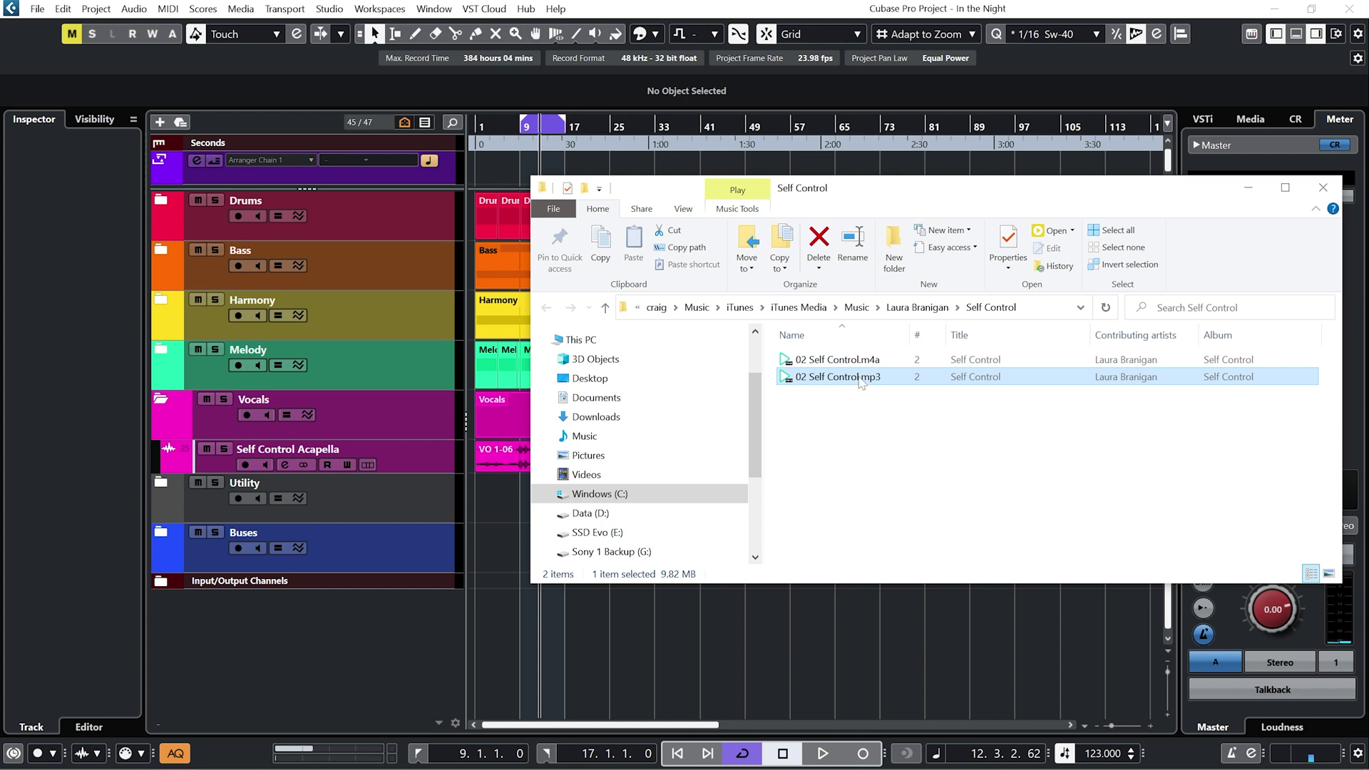
# - Import 02 Self Control.mp3 onto a new track at 1.1.1.0, copying the file to the project folder
pyautogui.moveTo(861, 383)
pyautogui.mouseDown()
pyautogui.moveTo(791, 534)
pyautogui.moveTo(658, 617)
pyautogui.mouseUp()
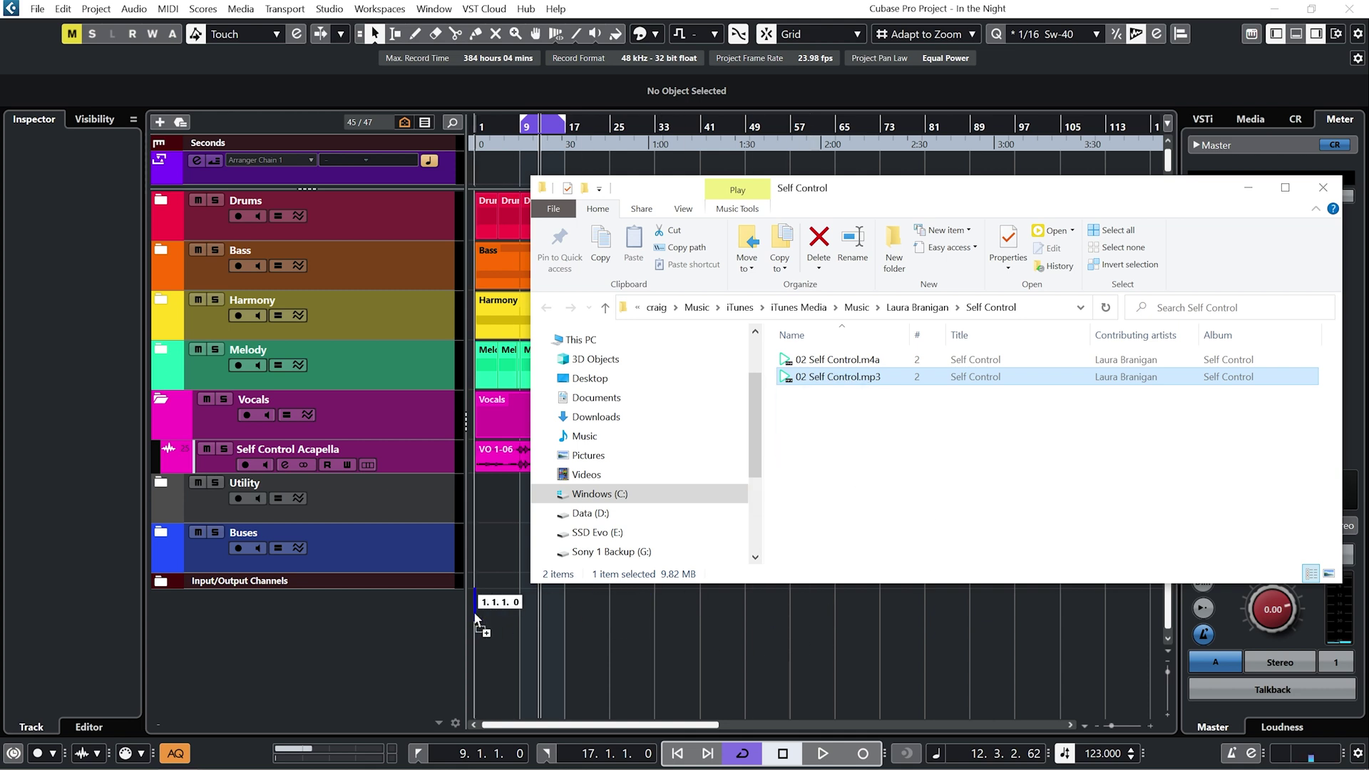
pyautogui.moveTo(474, 611); pyautogui.dragTo(473, 614)
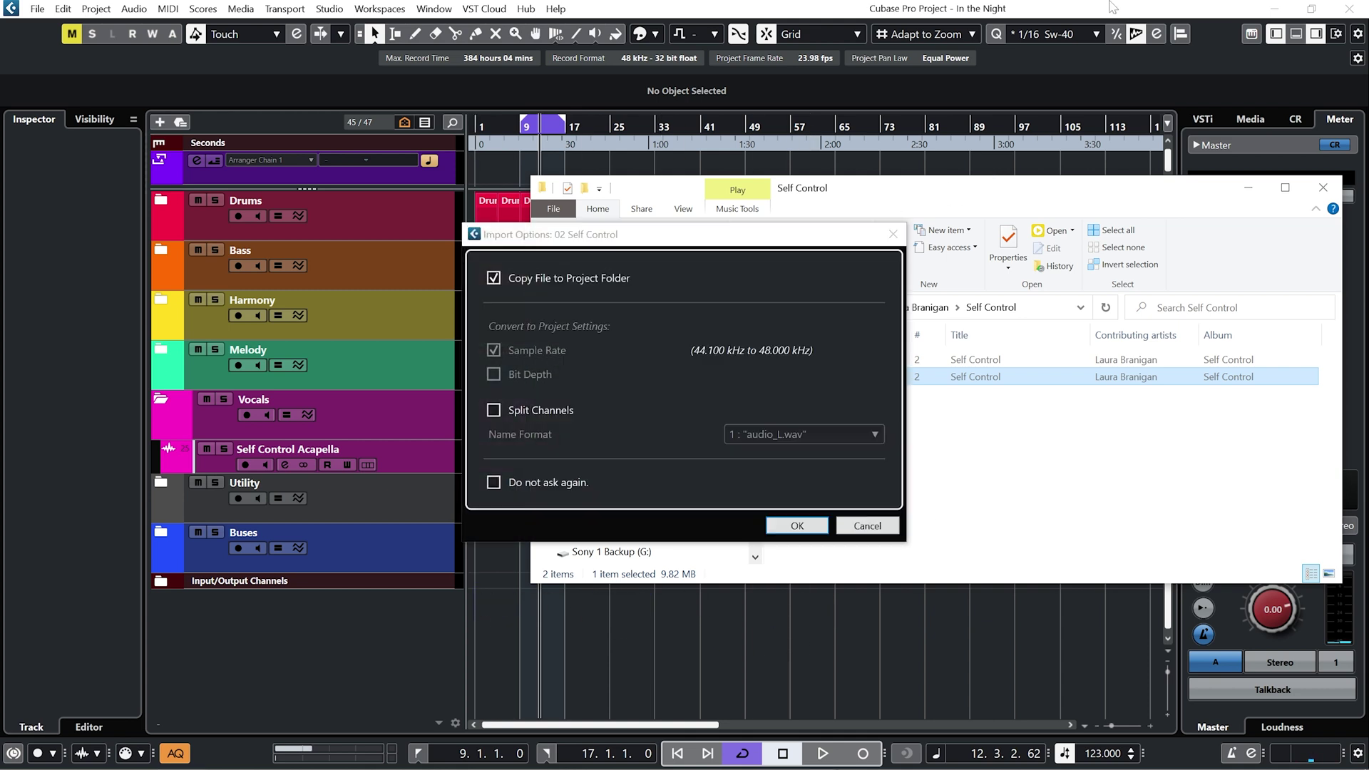
pyautogui.click(805, 532)
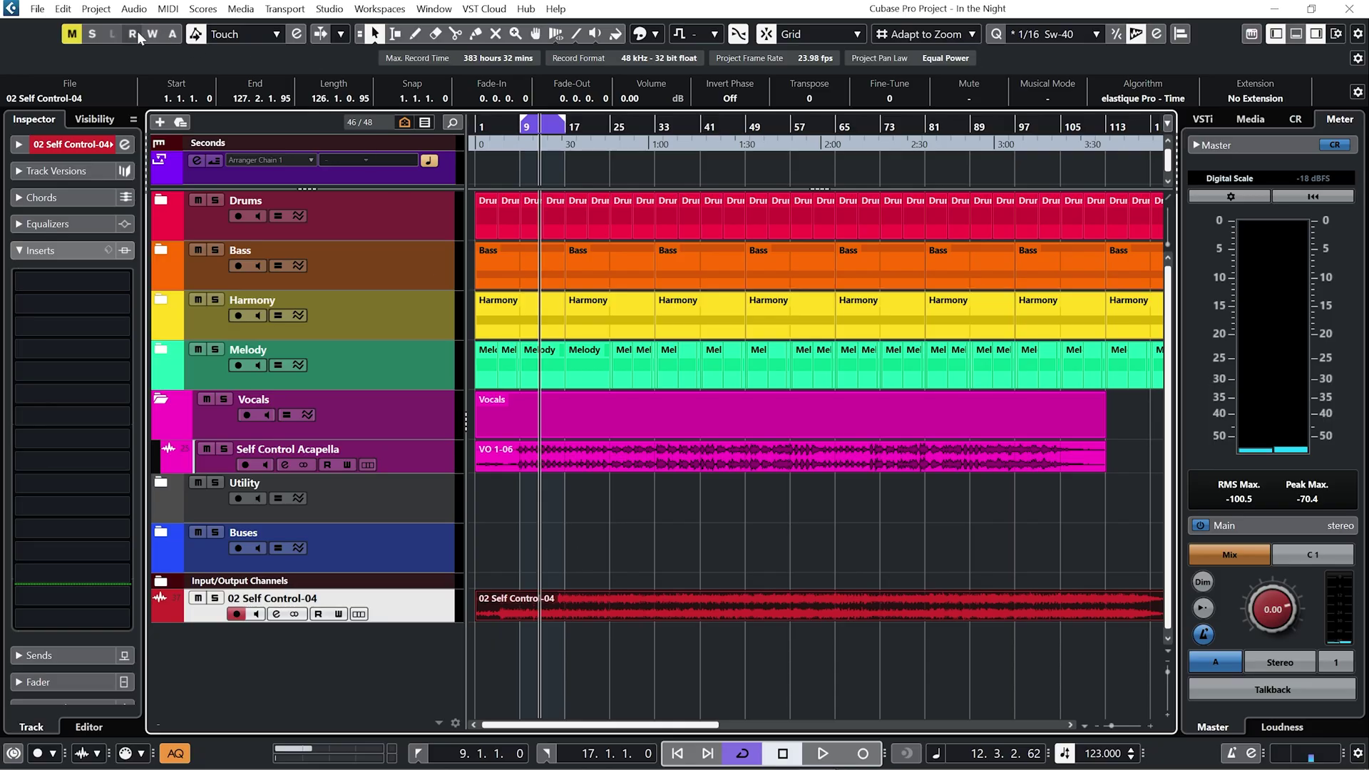
pyautogui.click(97, 8)
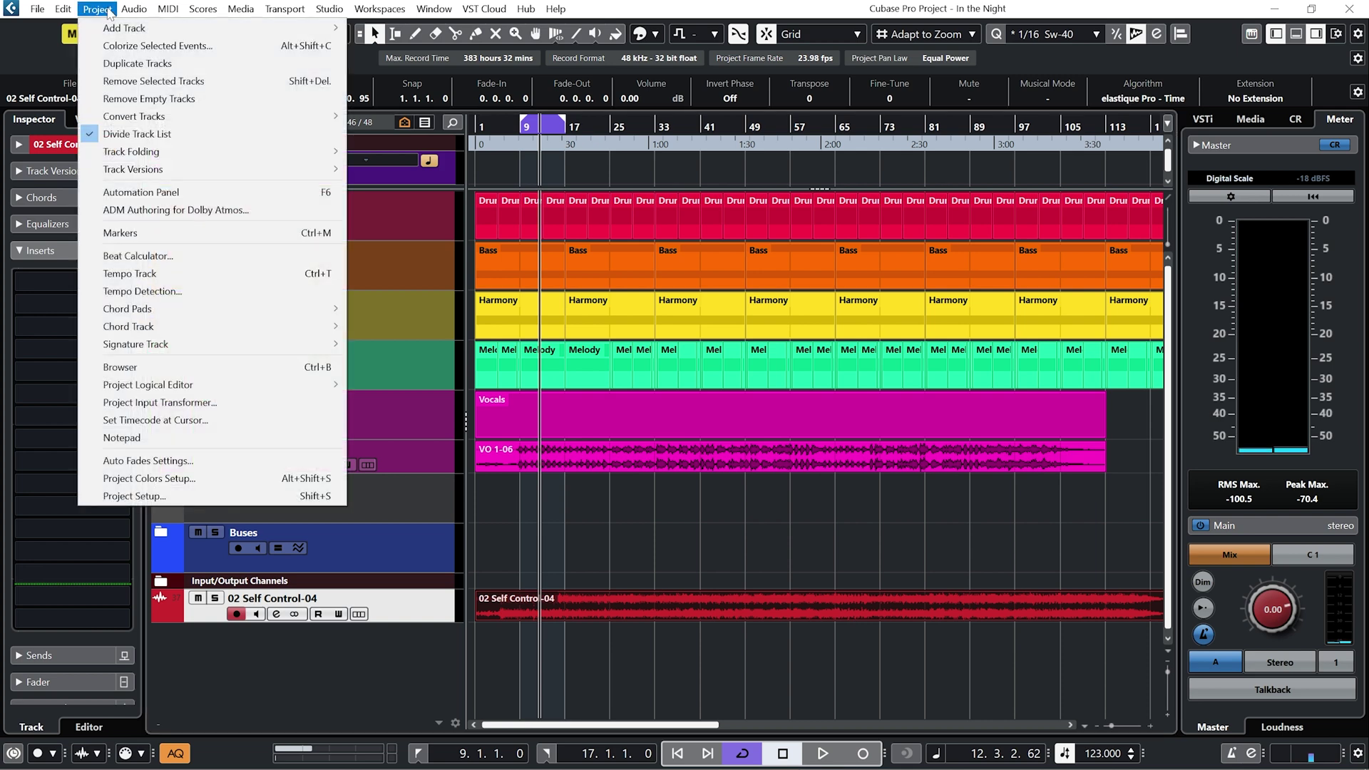
pyautogui.click(204, 293)
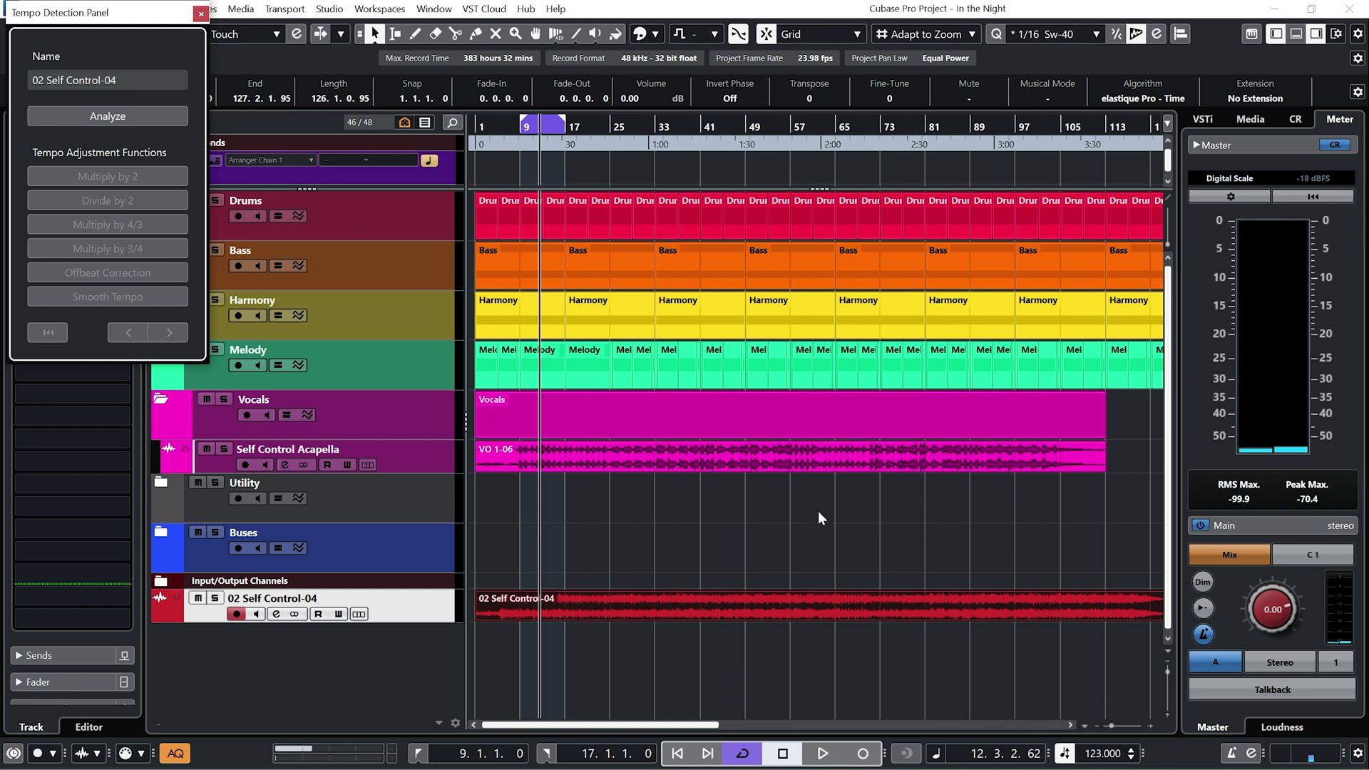
pyautogui.click(202, 16)
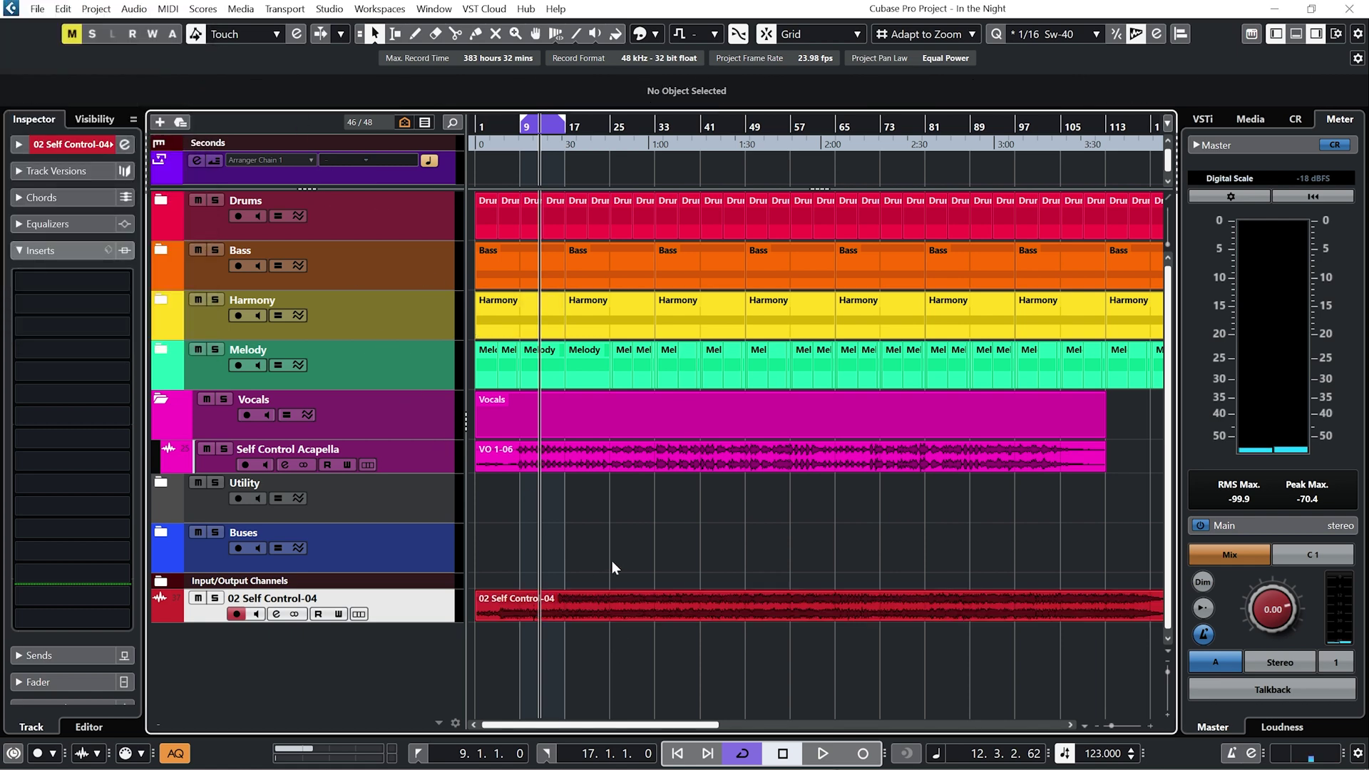
# - Trim the silence before the first hit in the 02 Self Control-04 event and place its start at 1.1.1.0
pyautogui.click(515, 610)
pyautogui.hotkey('alt', 's')
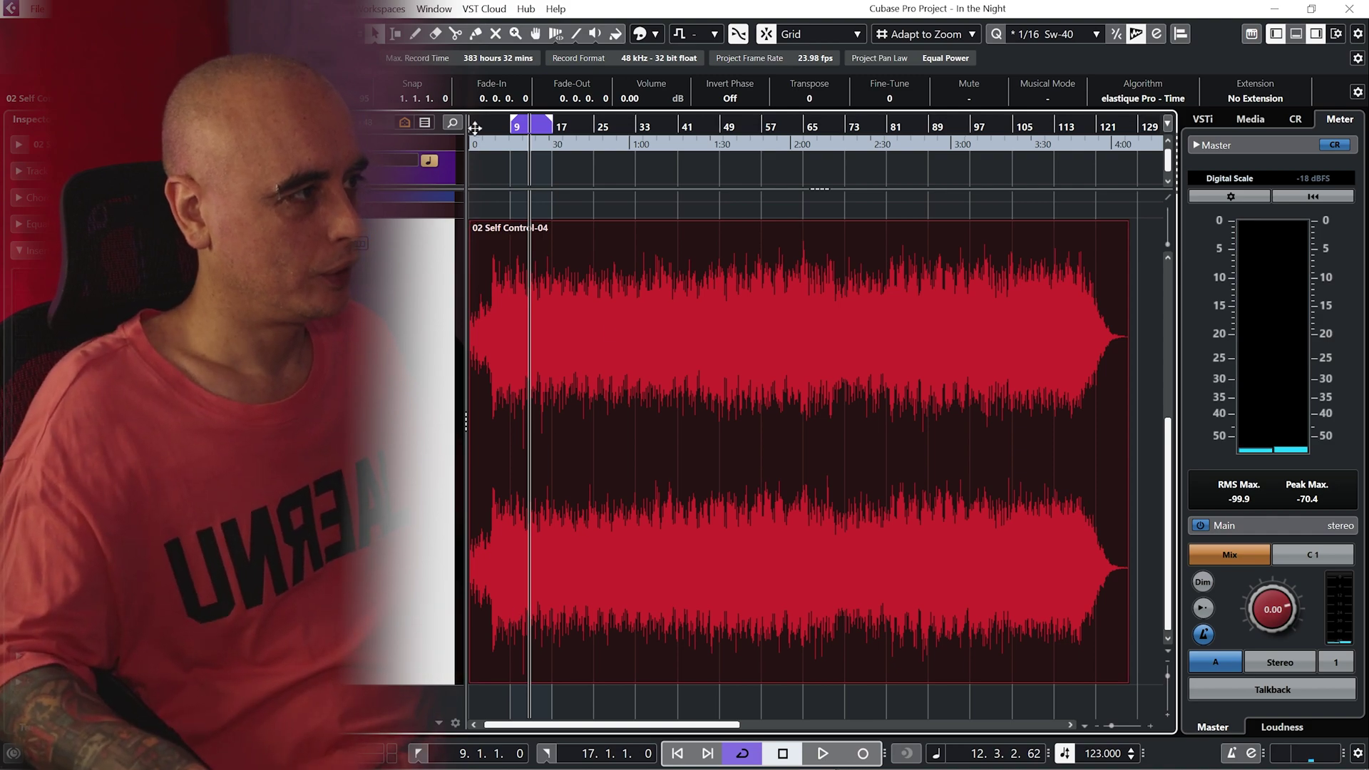
pyautogui.press('Home')
pyautogui.press('h')
pyautogui.press('h')
pyautogui.press('h')
pyautogui.press('h')
pyautogui.press('h')
pyautogui.press('h')
pyautogui.press('h')
pyautogui.press('h')
pyautogui.press('h')
pyautogui.press('h')
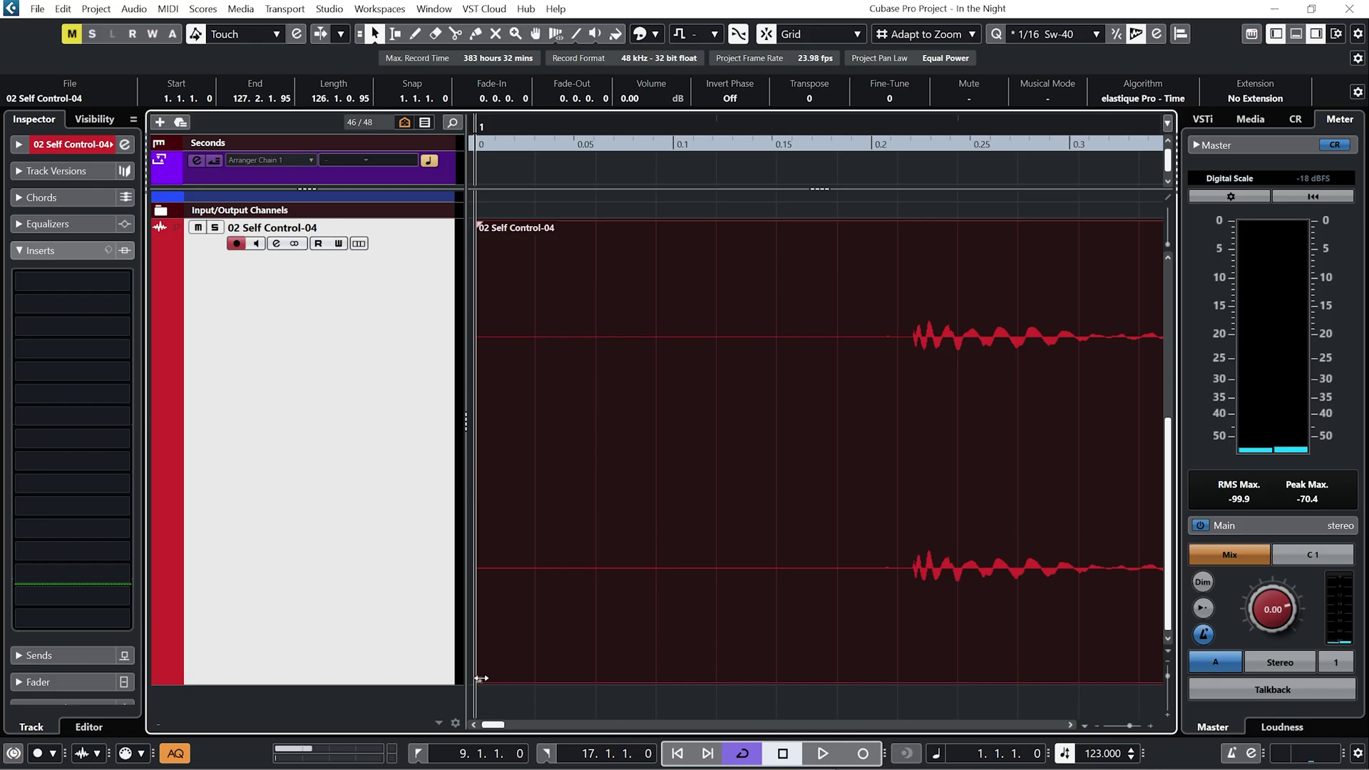
pyautogui.moveTo(473, 678); pyautogui.dragTo(893, 671)
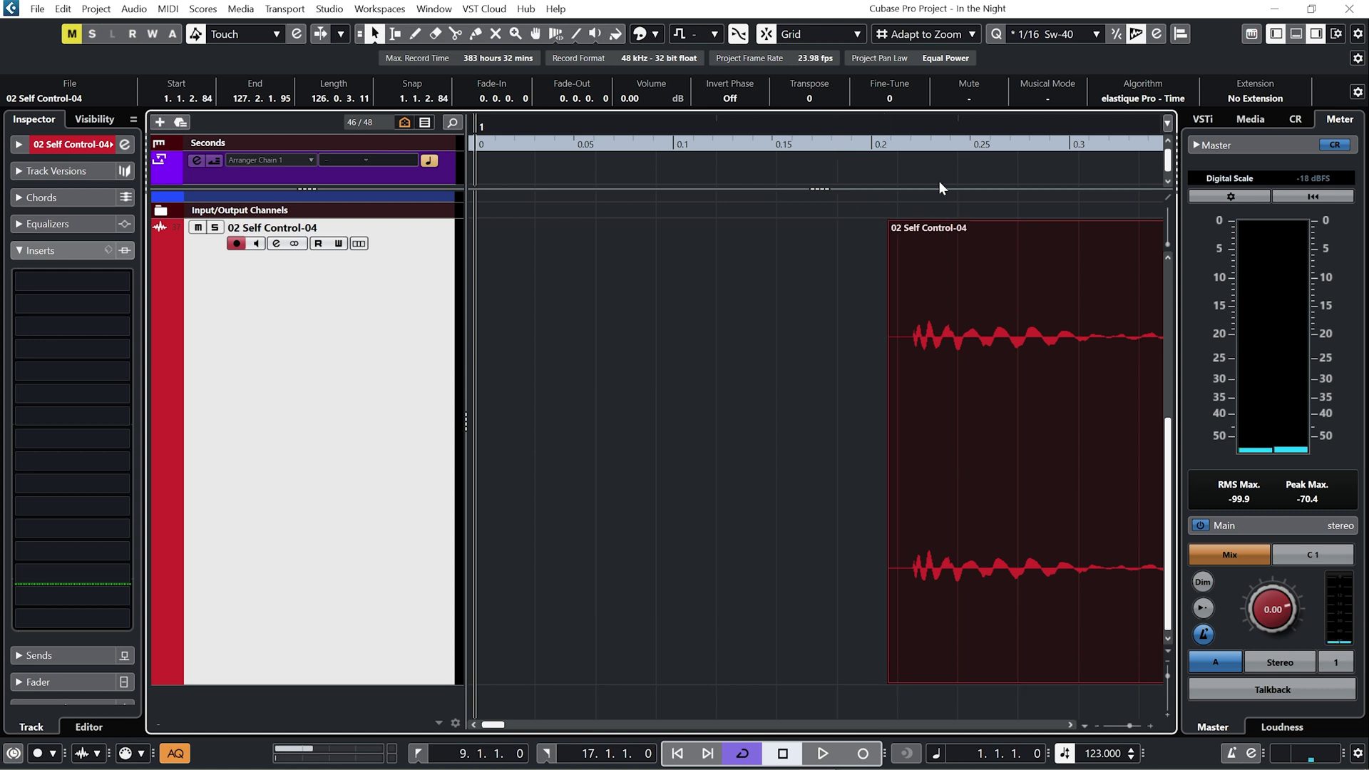
pyautogui.moveTo(927, 139); pyautogui.dragTo(920, 177)
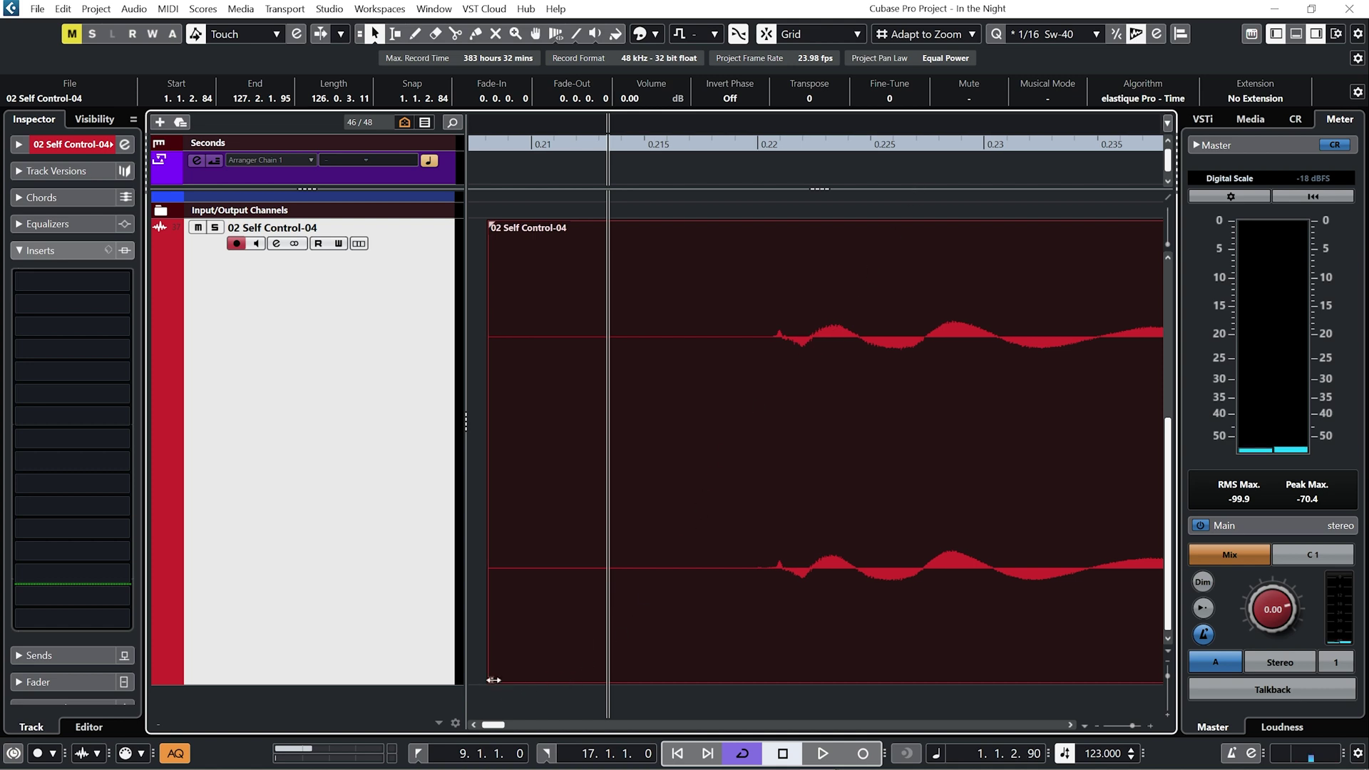
pyautogui.moveTo(501, 679); pyautogui.dragTo(756, 675)
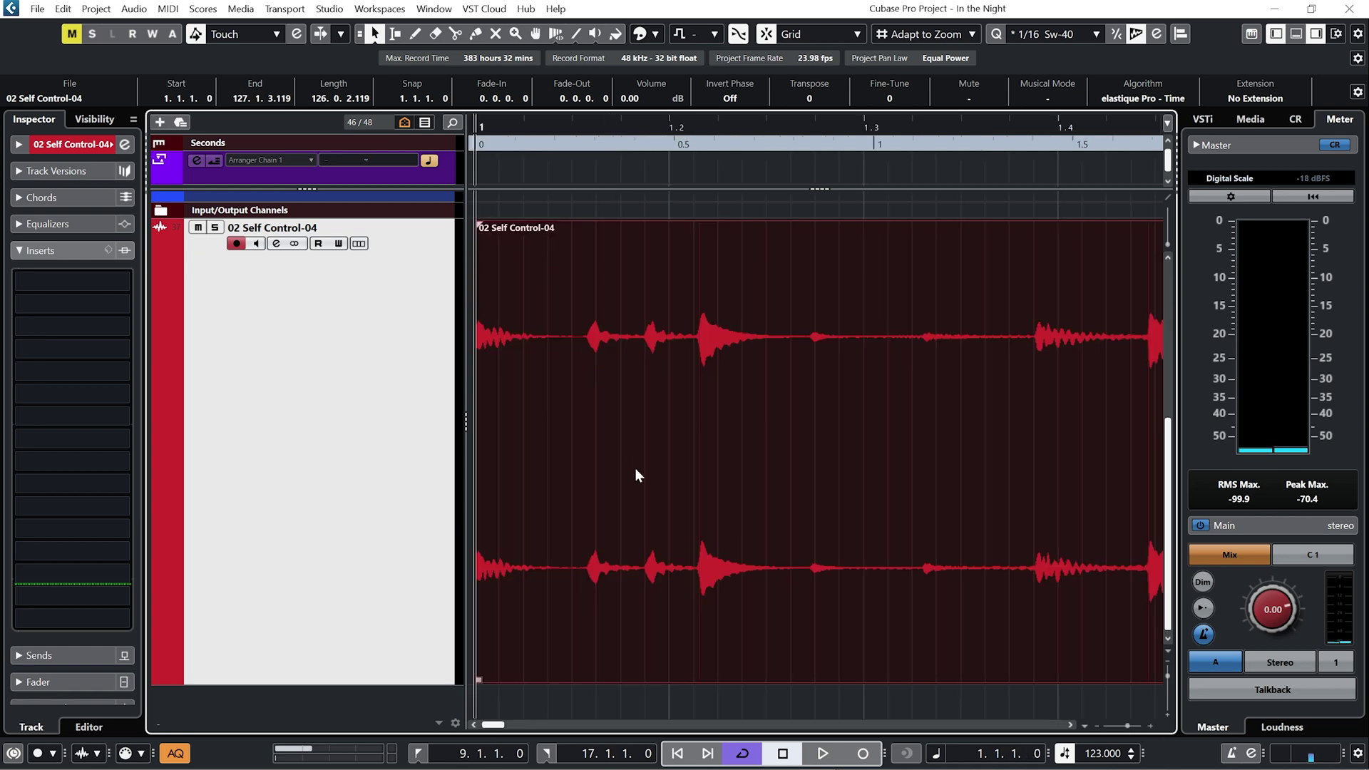
# - Turn on Musical Mode for the 02 Self Control-04 event in the Sample Editor and audition its opening
pyautogui.doubleClick(923, 648)
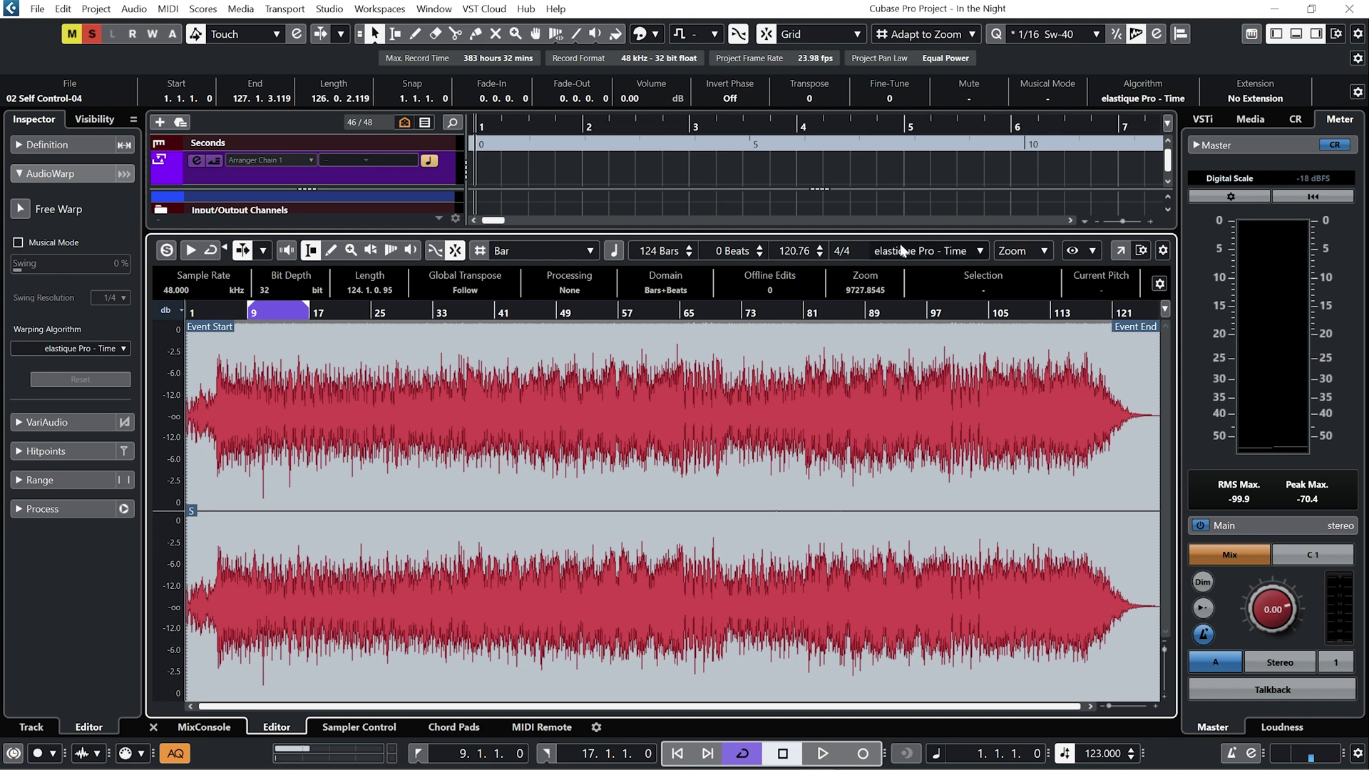
pyautogui.moveTo(900, 232); pyautogui.dragTo(907, 450)
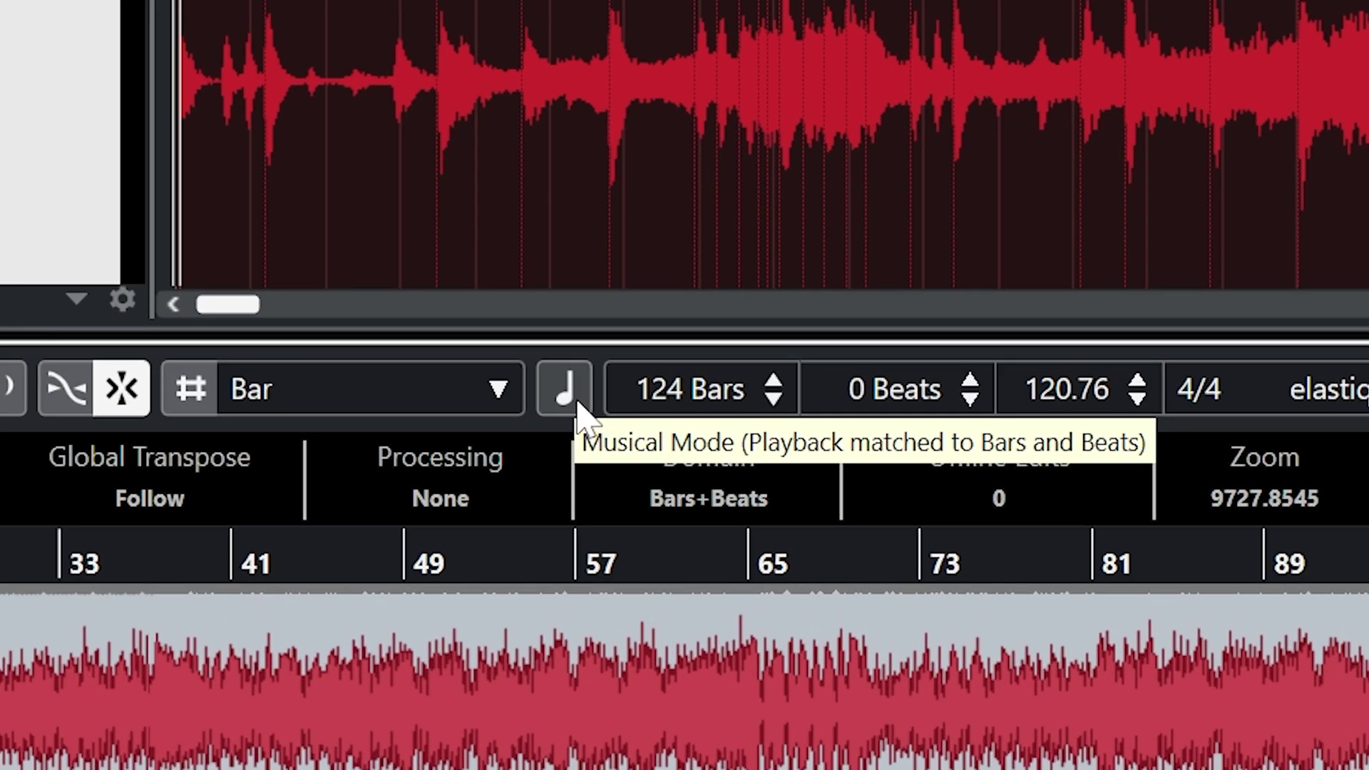
pyautogui.click(579, 405)
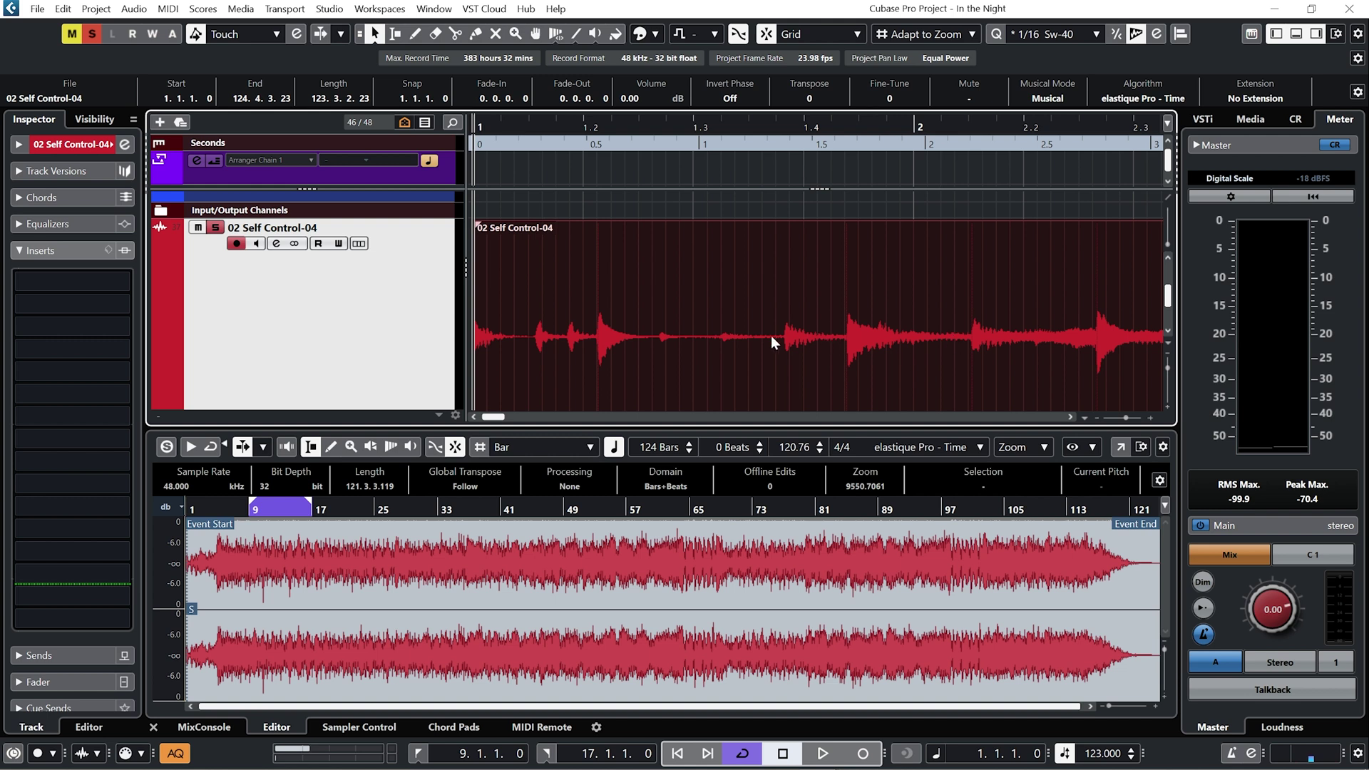
pyautogui.press('space')
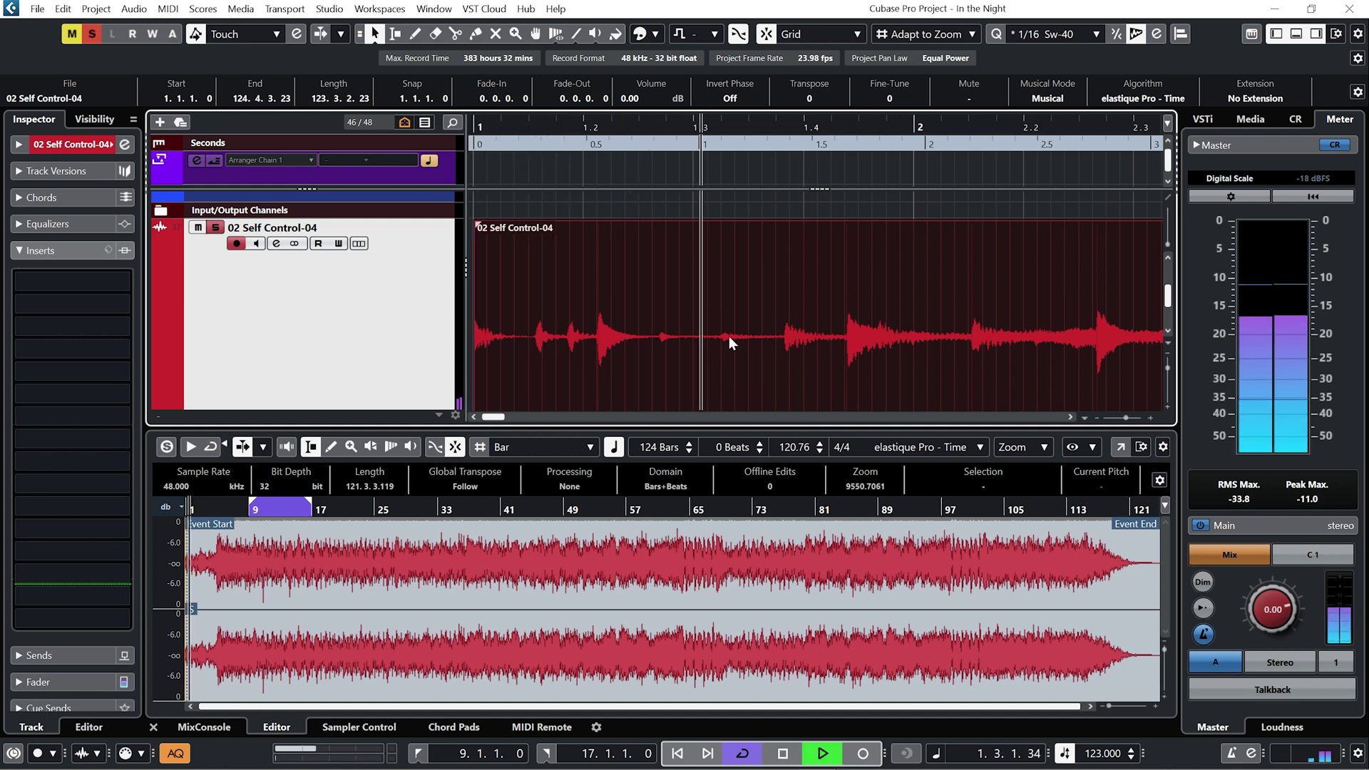
pyautogui.press('space')
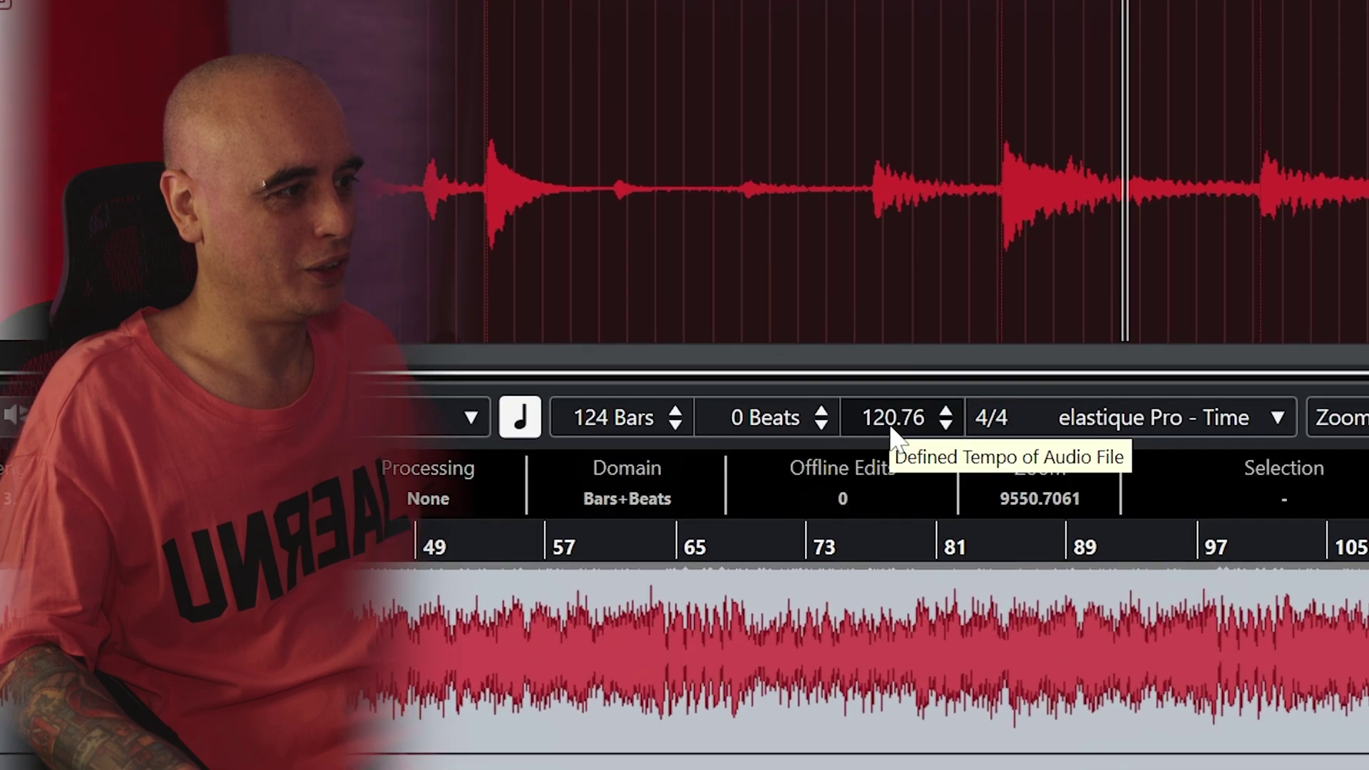
# - Gradually lower the audio file's defined tempo to about 117.4 BPM
pyautogui.click(795, 447)
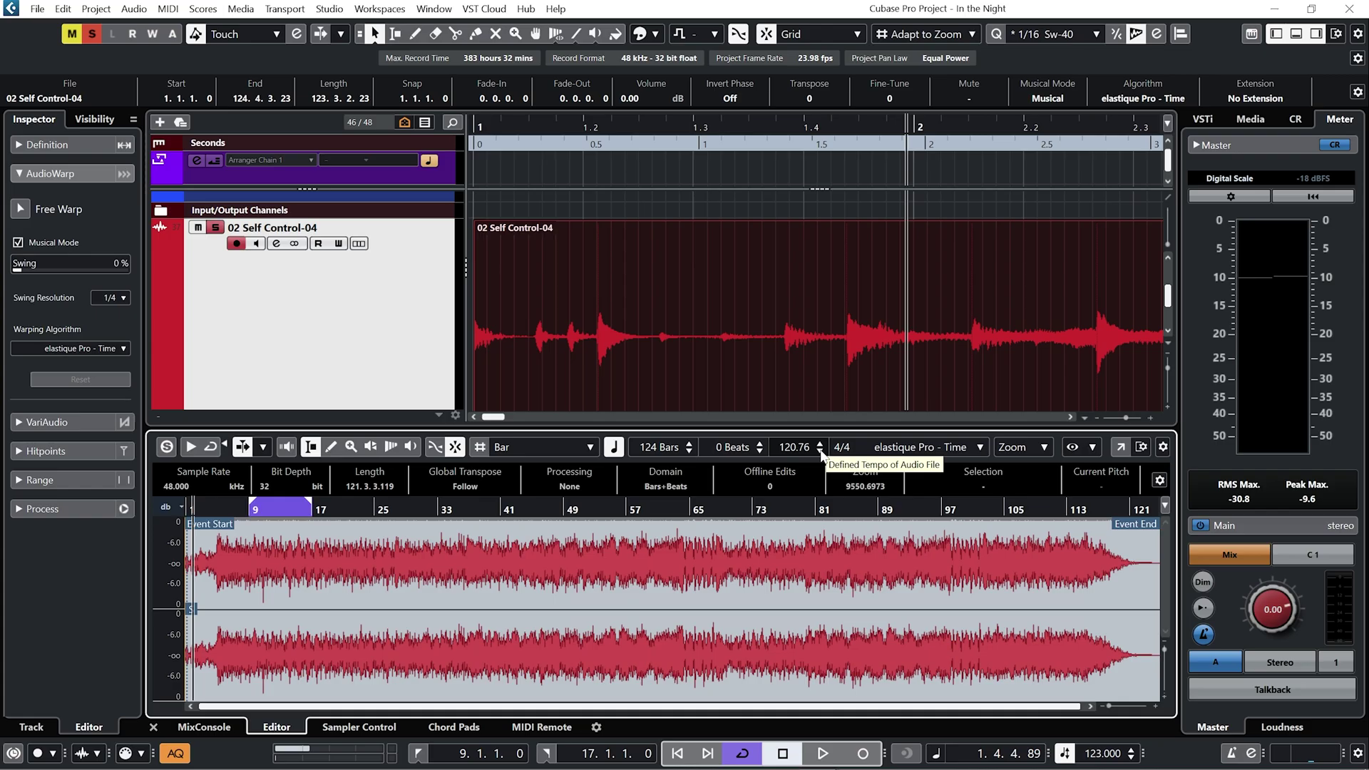
pyautogui.click(820, 452)
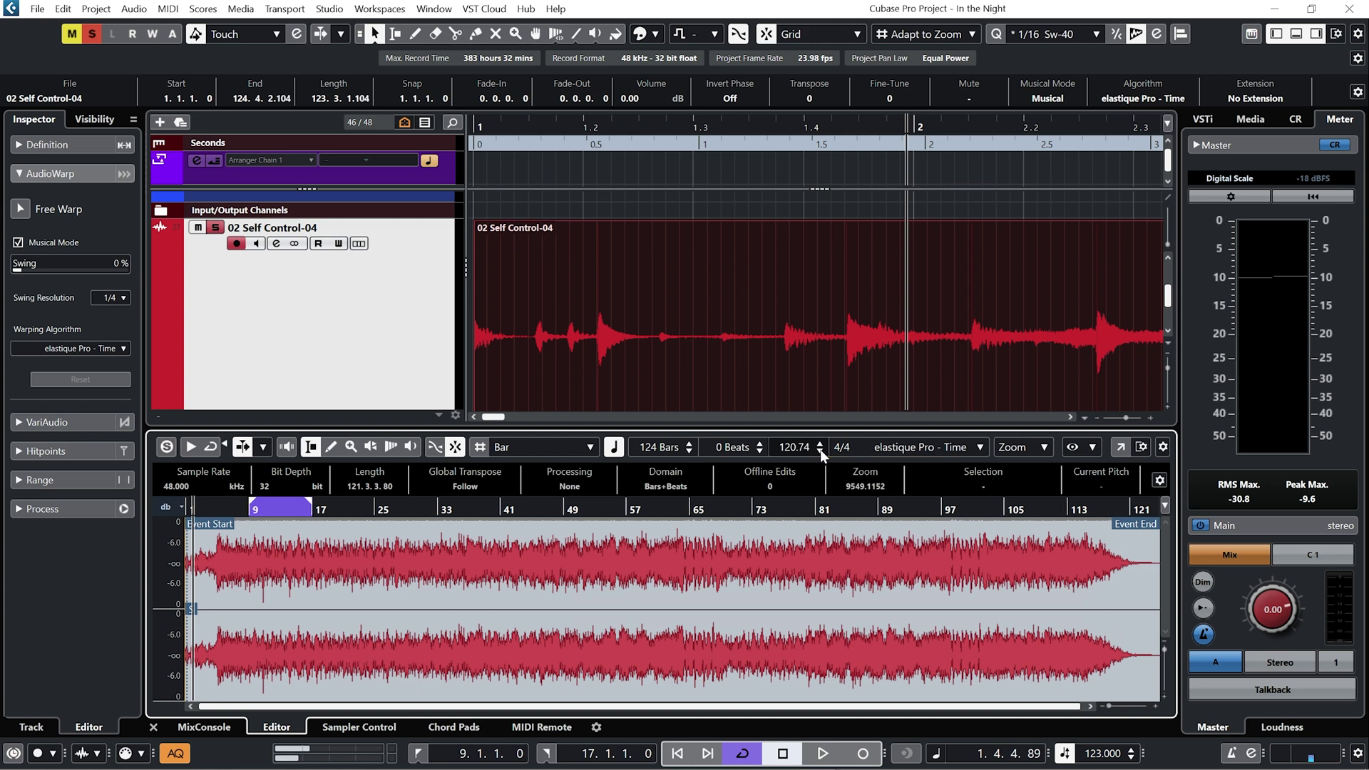
pyautogui.scroll(-5, 794, 447)
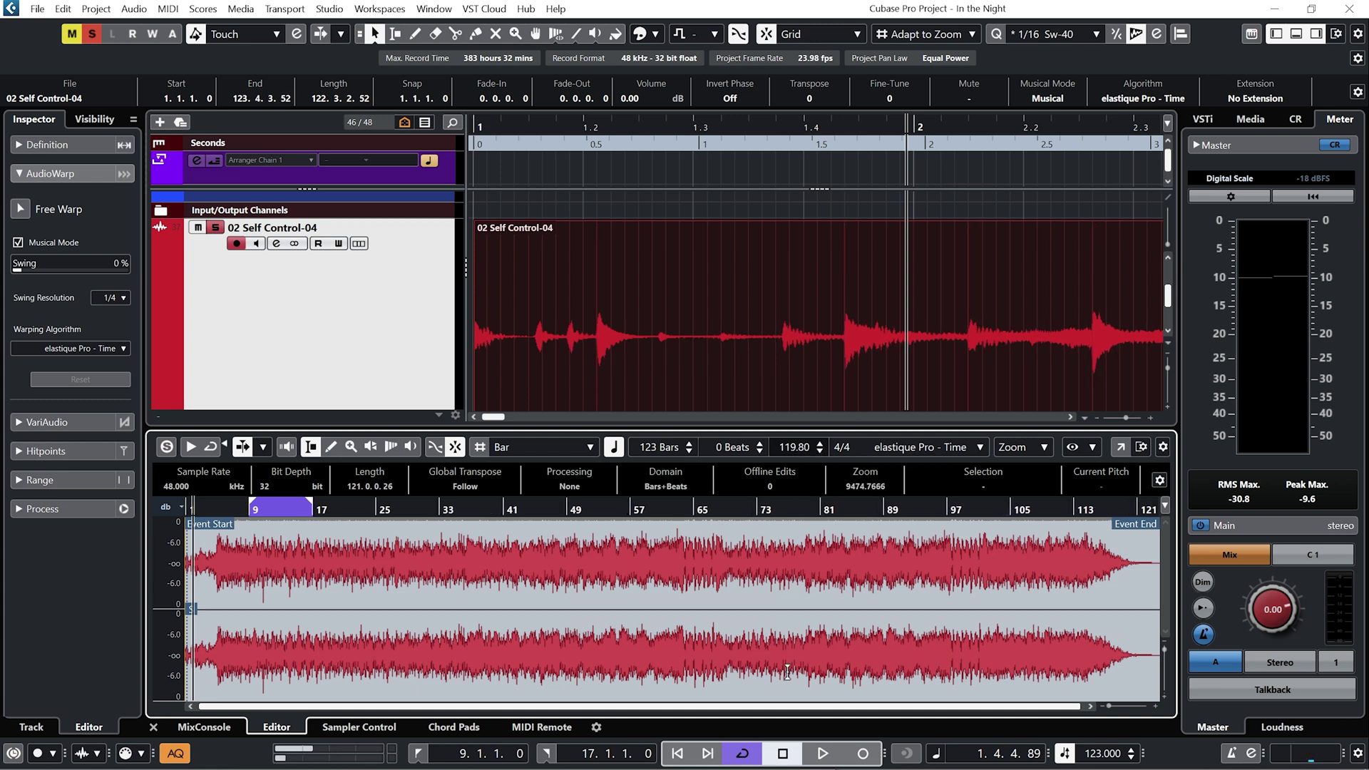
pyautogui.scroll(-4, 794, 448)
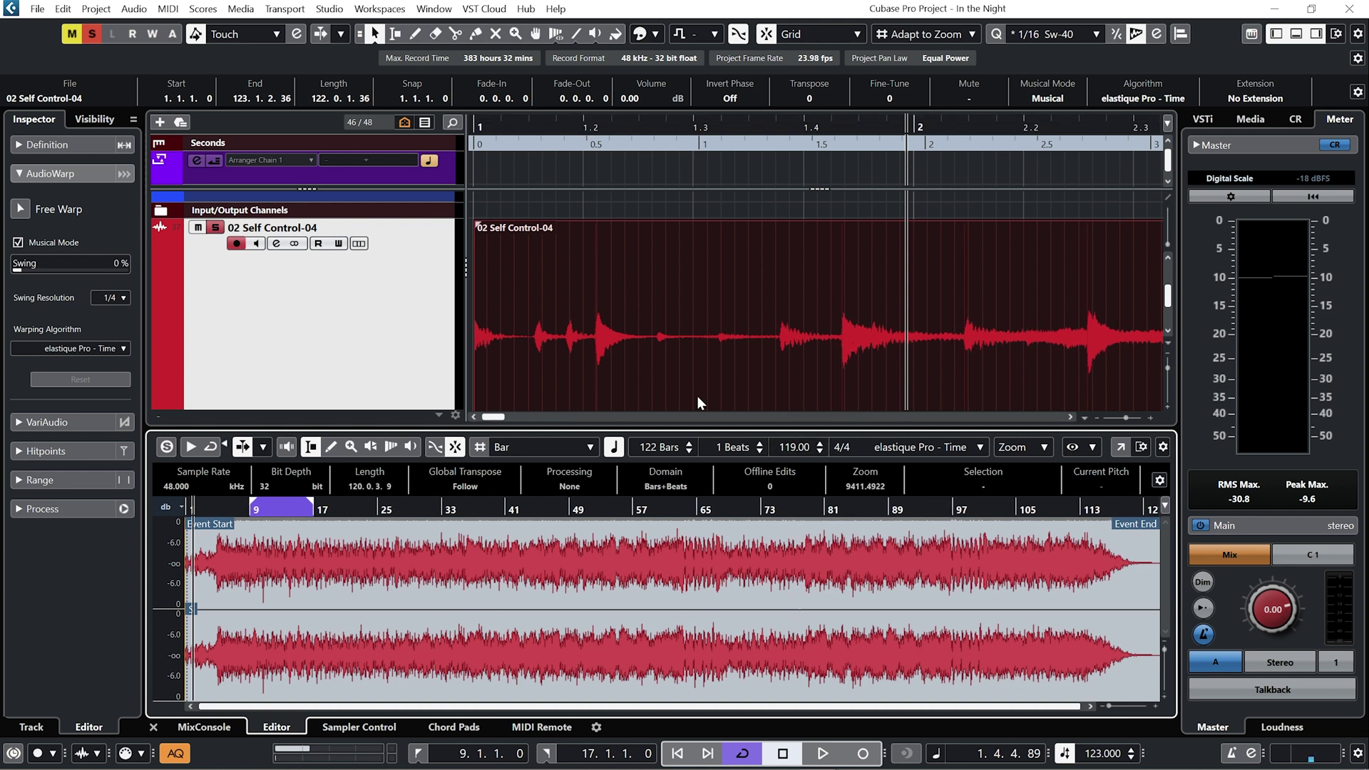
pyautogui.scroll(-5, 790, 447)
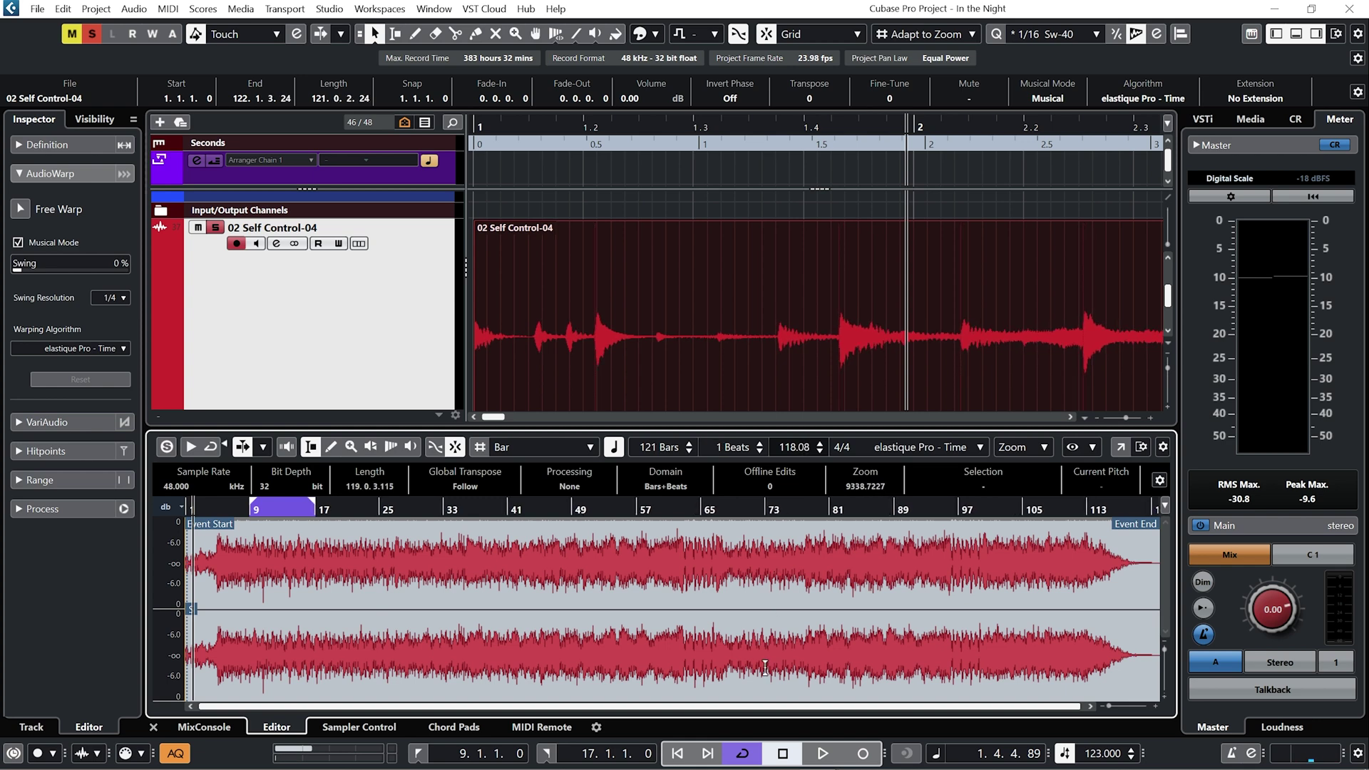
pyautogui.scroll(-4, 781, 447)
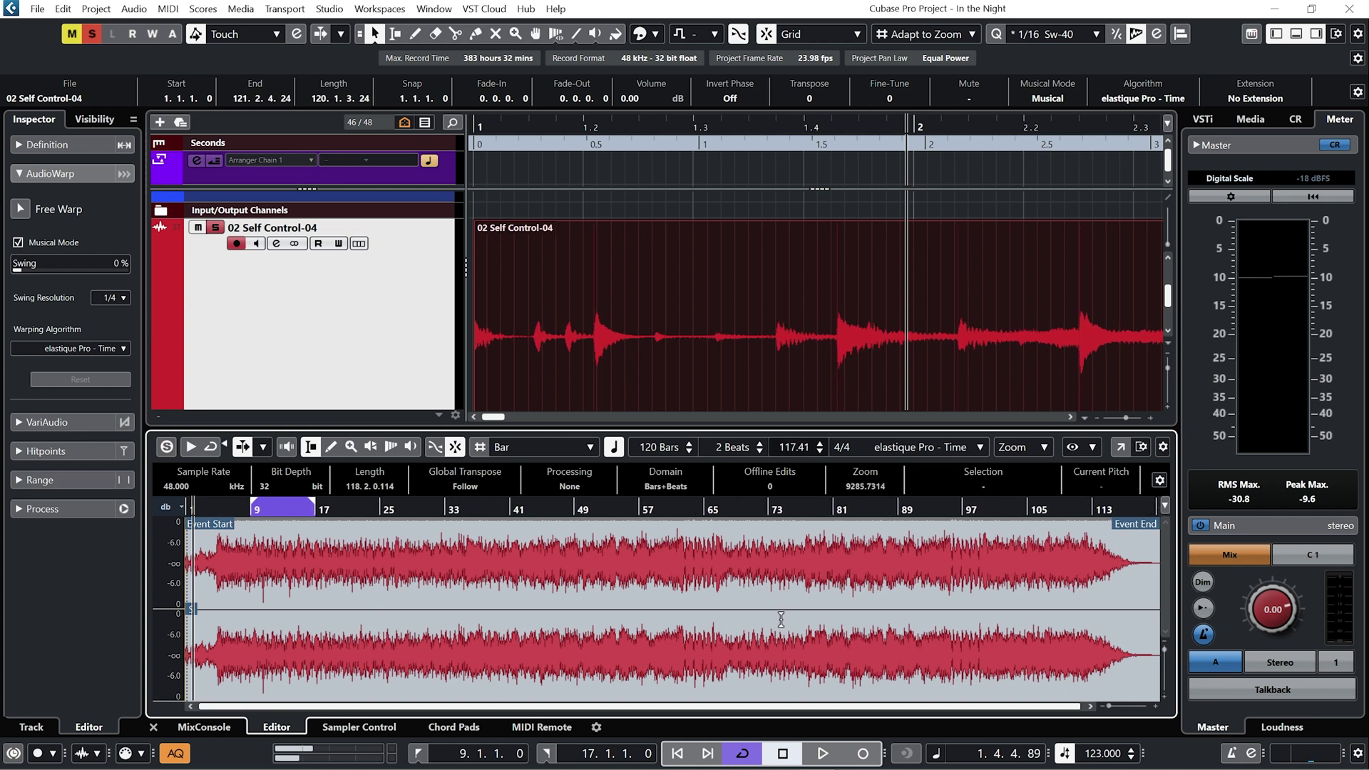
# - Set the audio file's defined tempo to 106 BPM
pyautogui.click(785, 451)
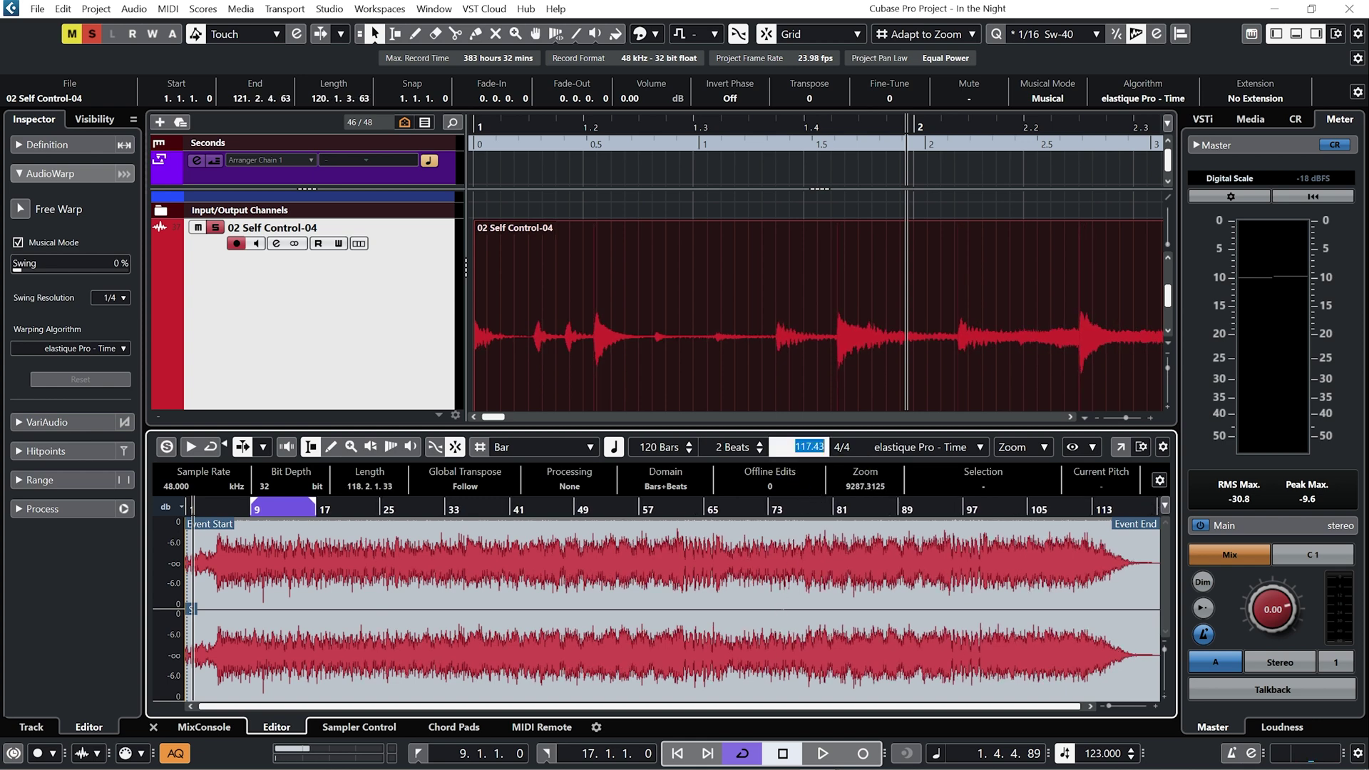
pyautogui.write('106')
pyautogui.press('Return')
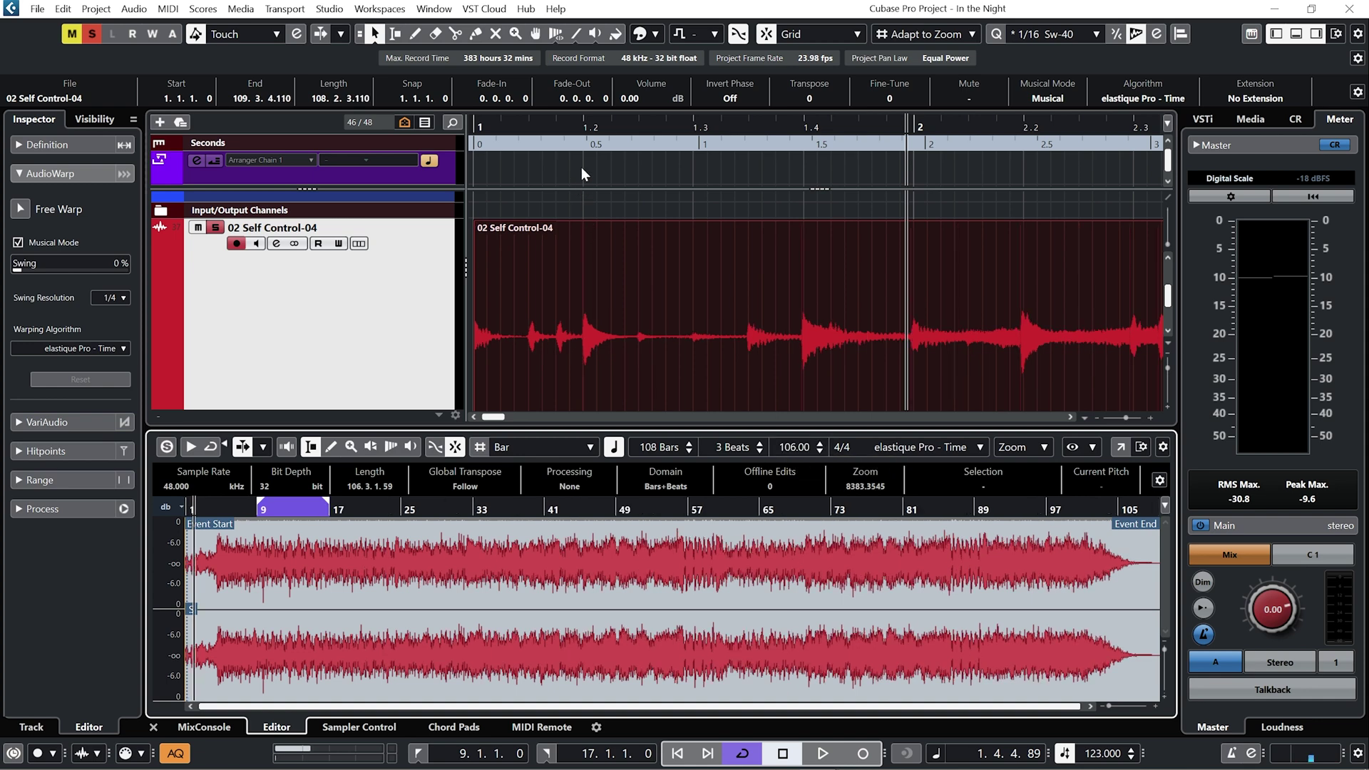
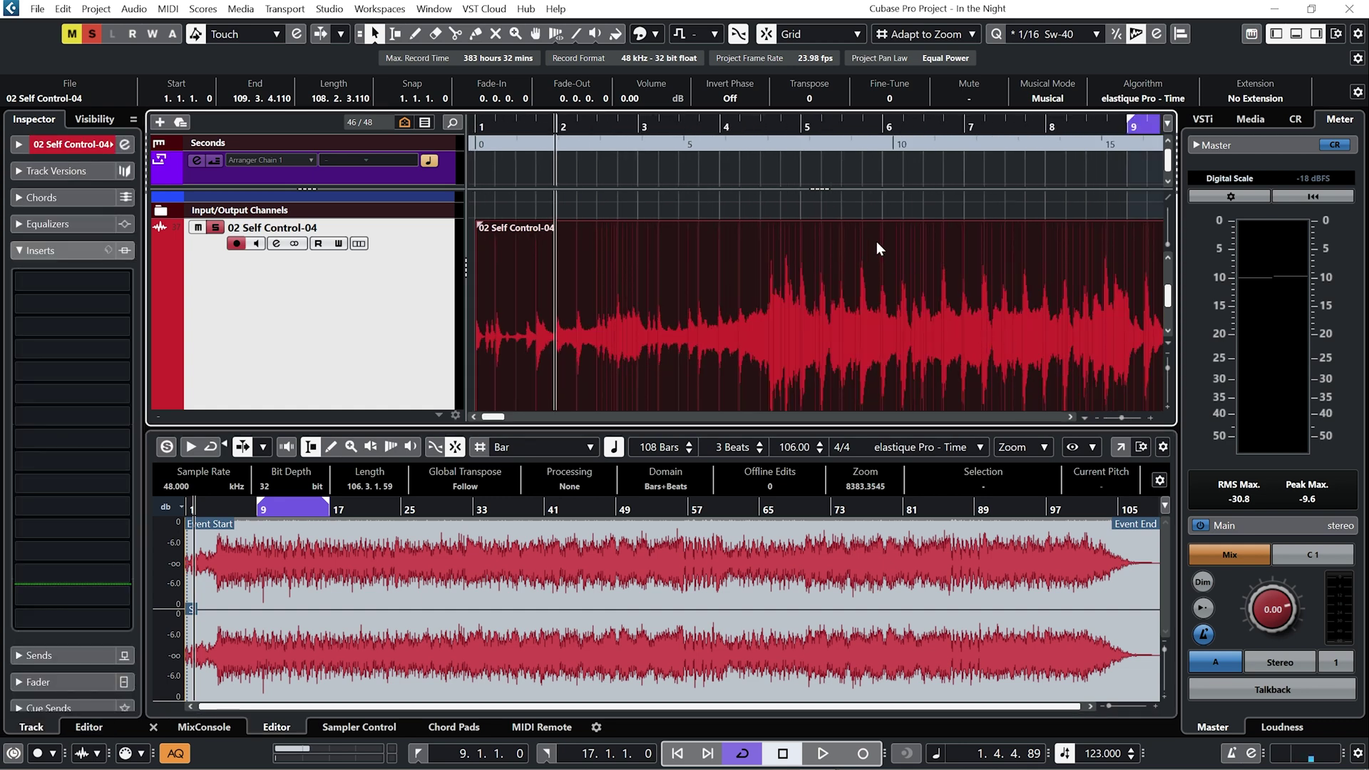
# - Play the soloed event up to bar 5 and examine how its hits align with the grid just before that bar
pyautogui.moveTo(730, 126); pyautogui.dragTo(736, 151)
pyautogui.doubleClick(736, 148)
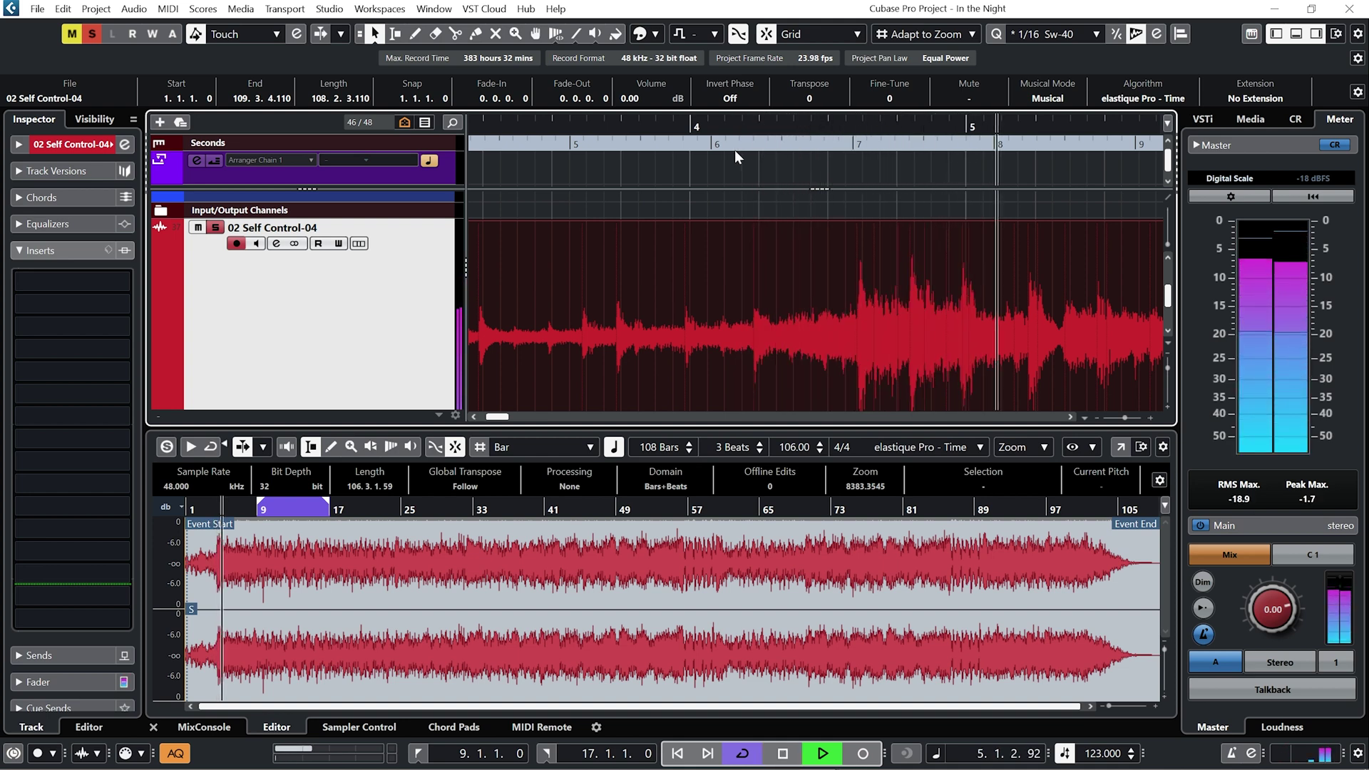
pyautogui.press('space')
pyautogui.moveTo(952, 129); pyautogui.dragTo(989, 261)
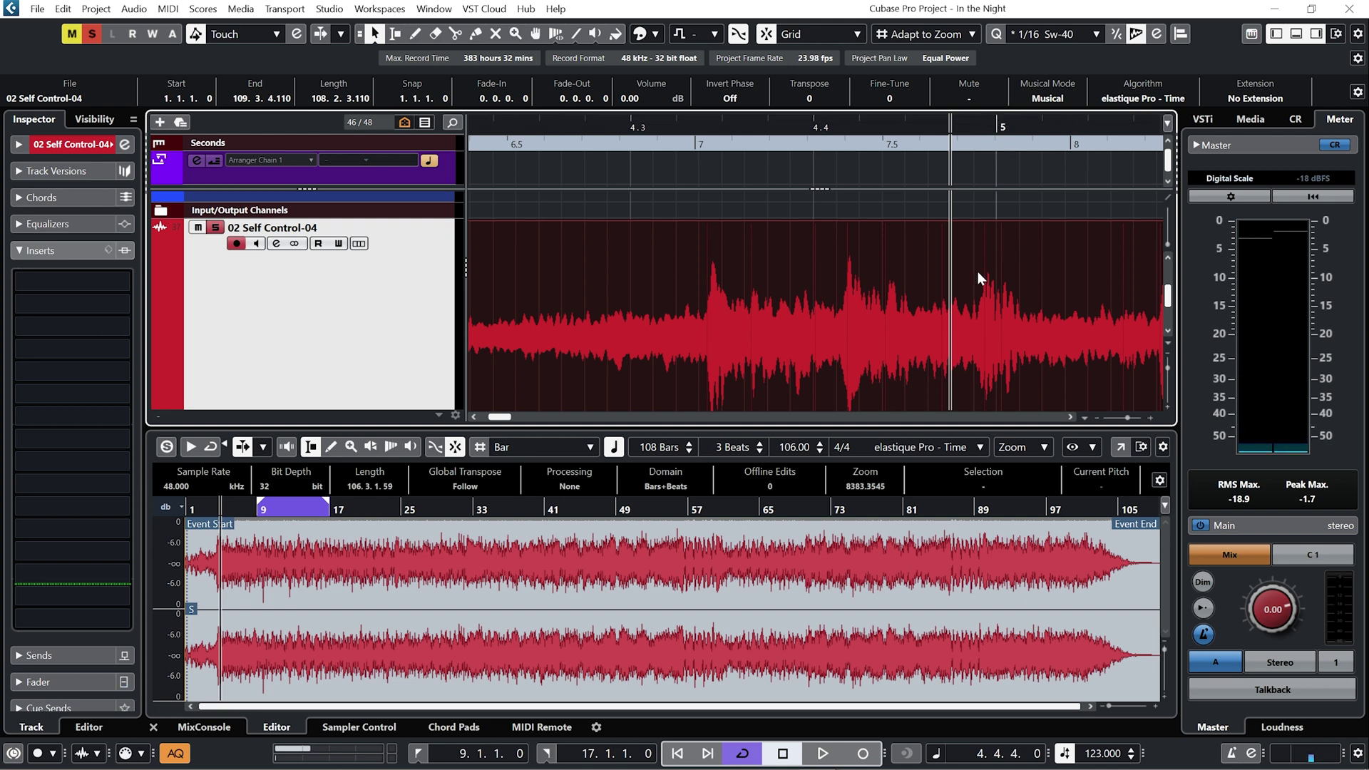
# - Raise the audio file's defined tempo to 106.40 BPM so the hits near bar 5 line up with the grid
pyautogui.click(819, 444)
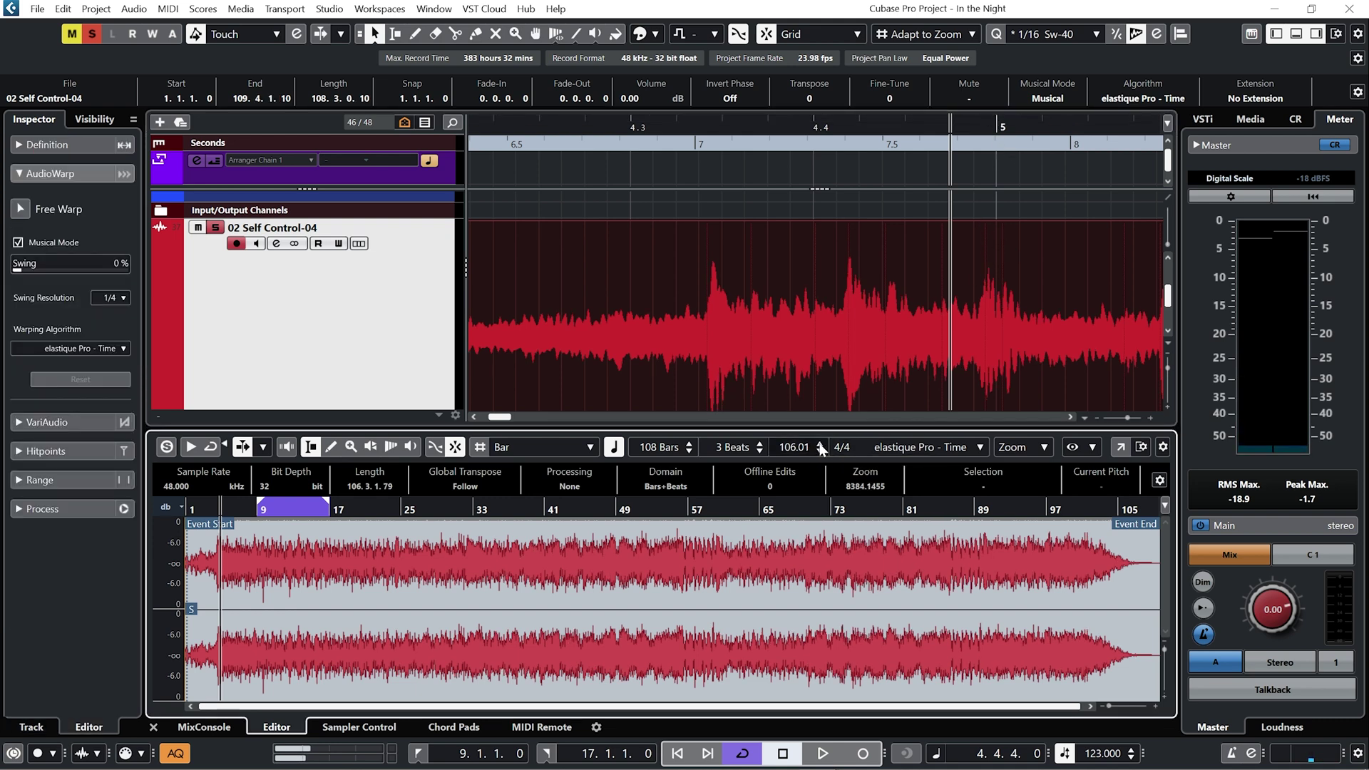
pyautogui.click(820, 443)
pyautogui.click(820, 444)
pyautogui.click(820, 444)
pyautogui.click(820, 443)
pyautogui.click(819, 444)
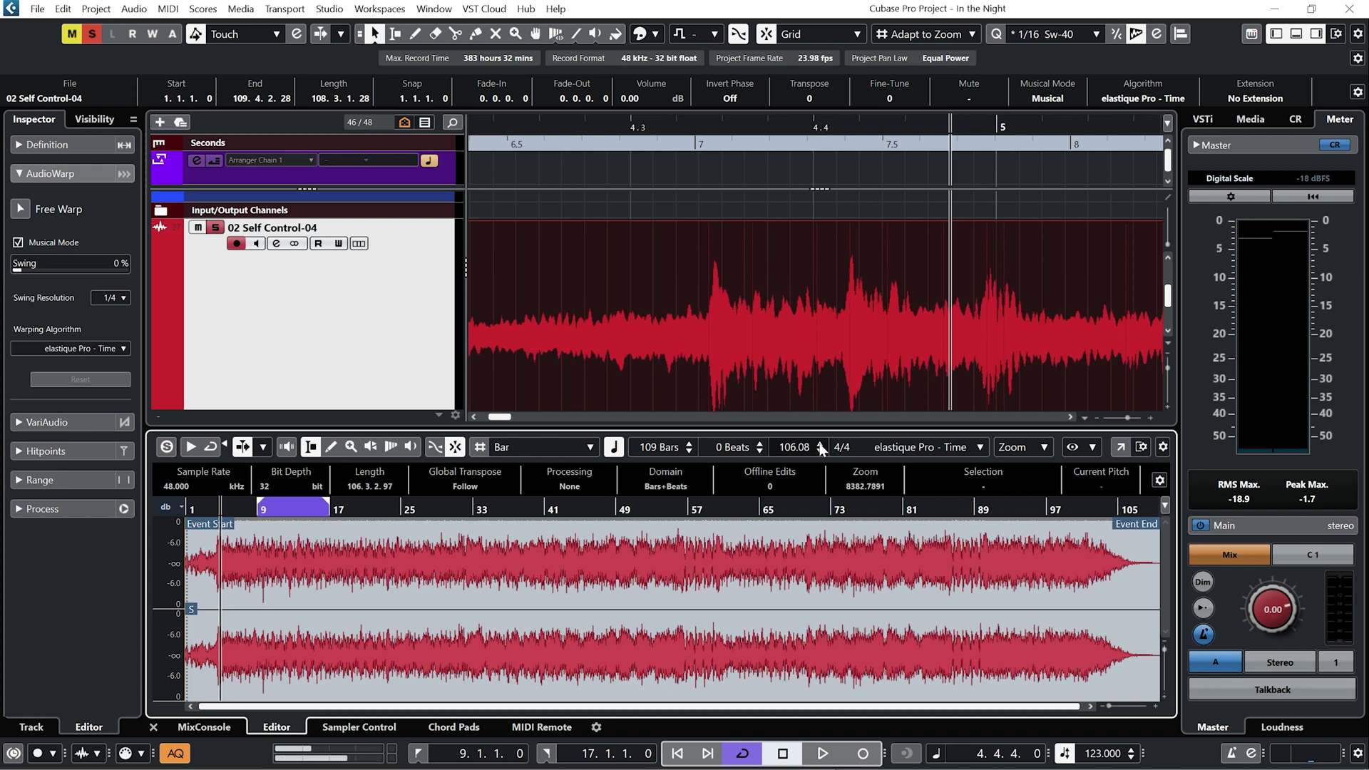
pyautogui.moveTo(792, 451); pyautogui.dragTo(811, 374)
# - Play the event through bars 5 to 7 to check its timing against the project grid
pyautogui.moveTo(1128, 418); pyautogui.dragTo(1124, 416)
pyautogui.press('space')
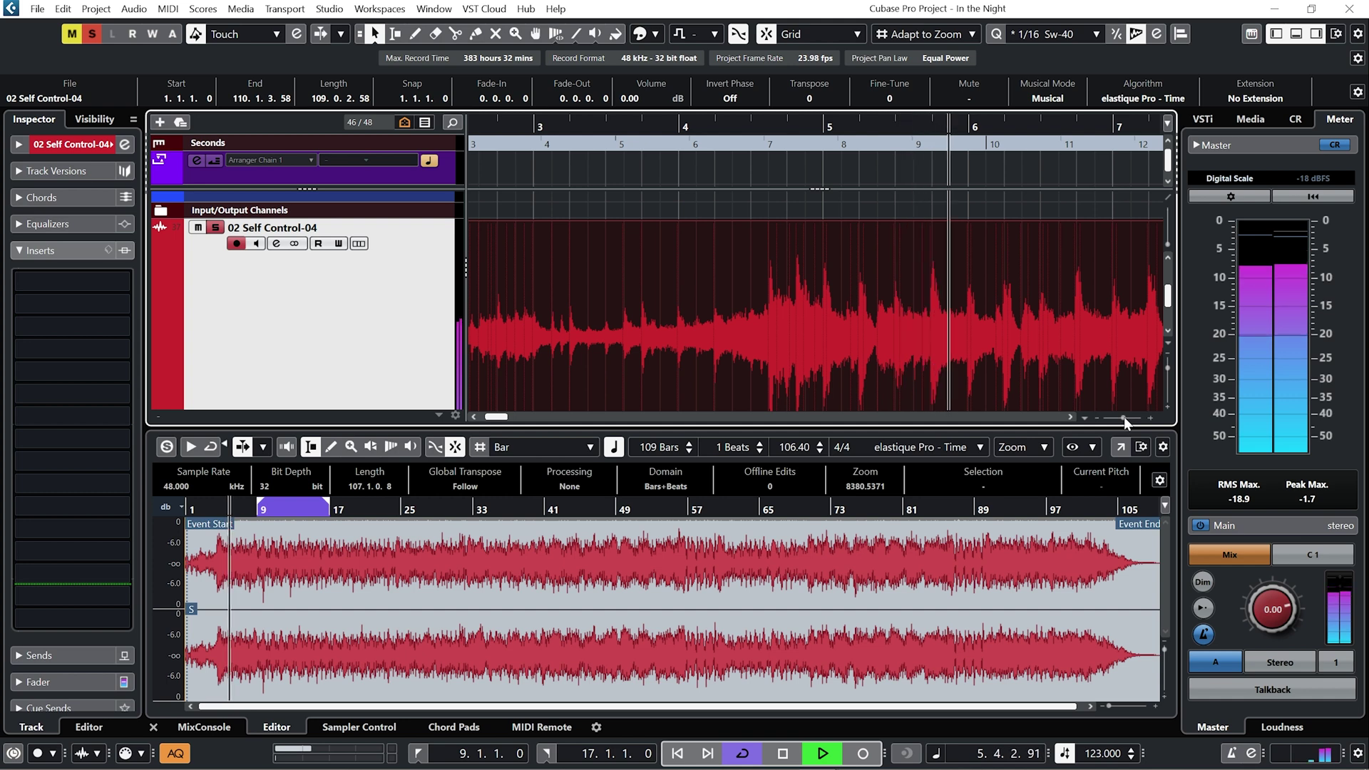
pyautogui.press('space')
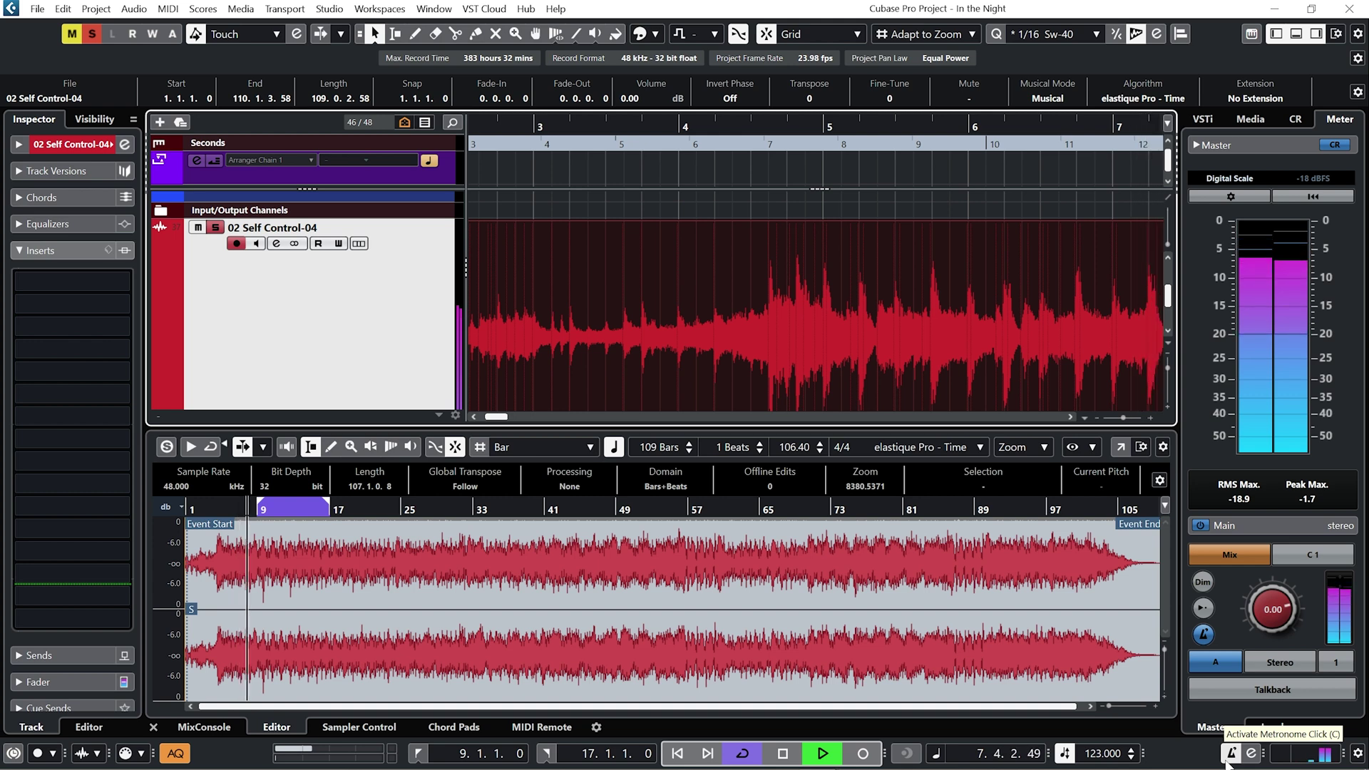
pyautogui.press('space')
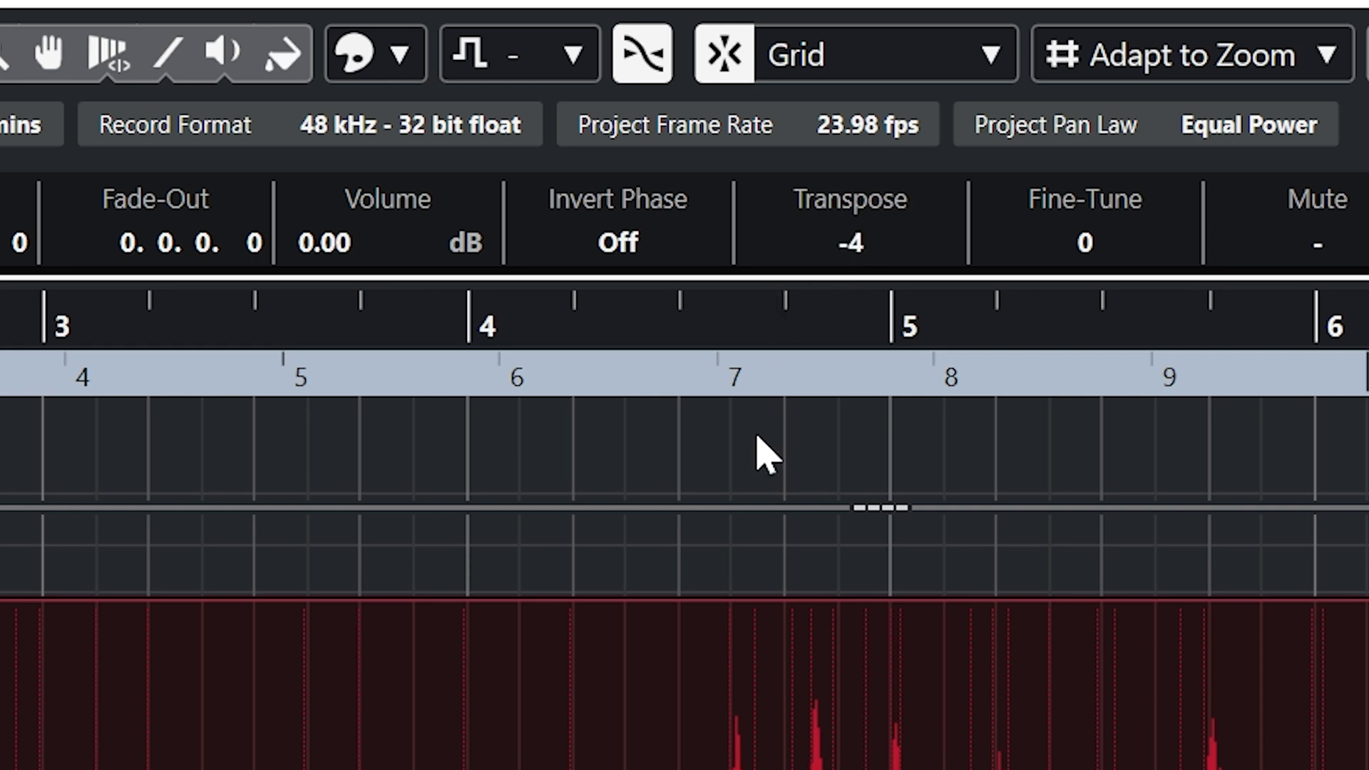
# - Audition the event from beat 4.4 with its transposition of -4
pyautogui.click(785, 326)
pyautogui.press('space')
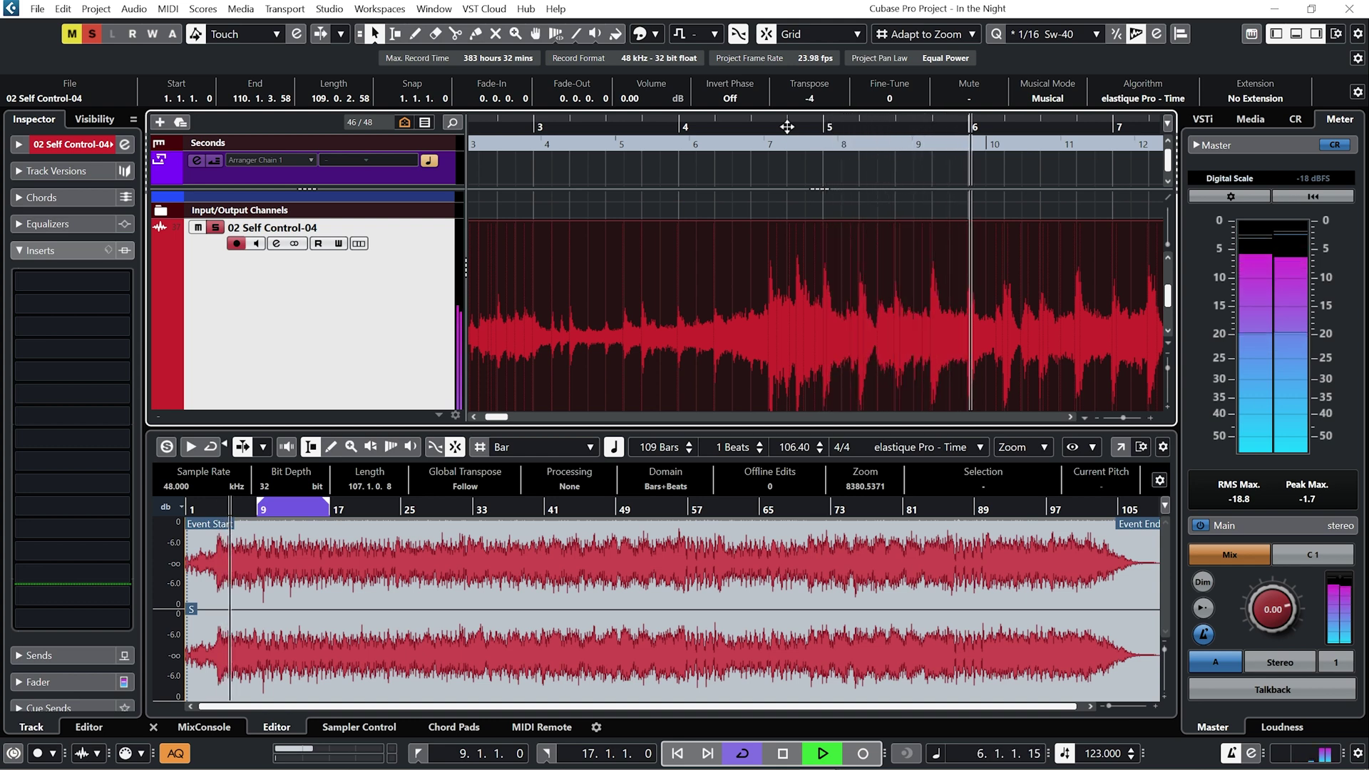
# - Stop playback, hide the sample editor and activate the Free Warp tool for the 02 Self Control-04 event
pyautogui.press('space')
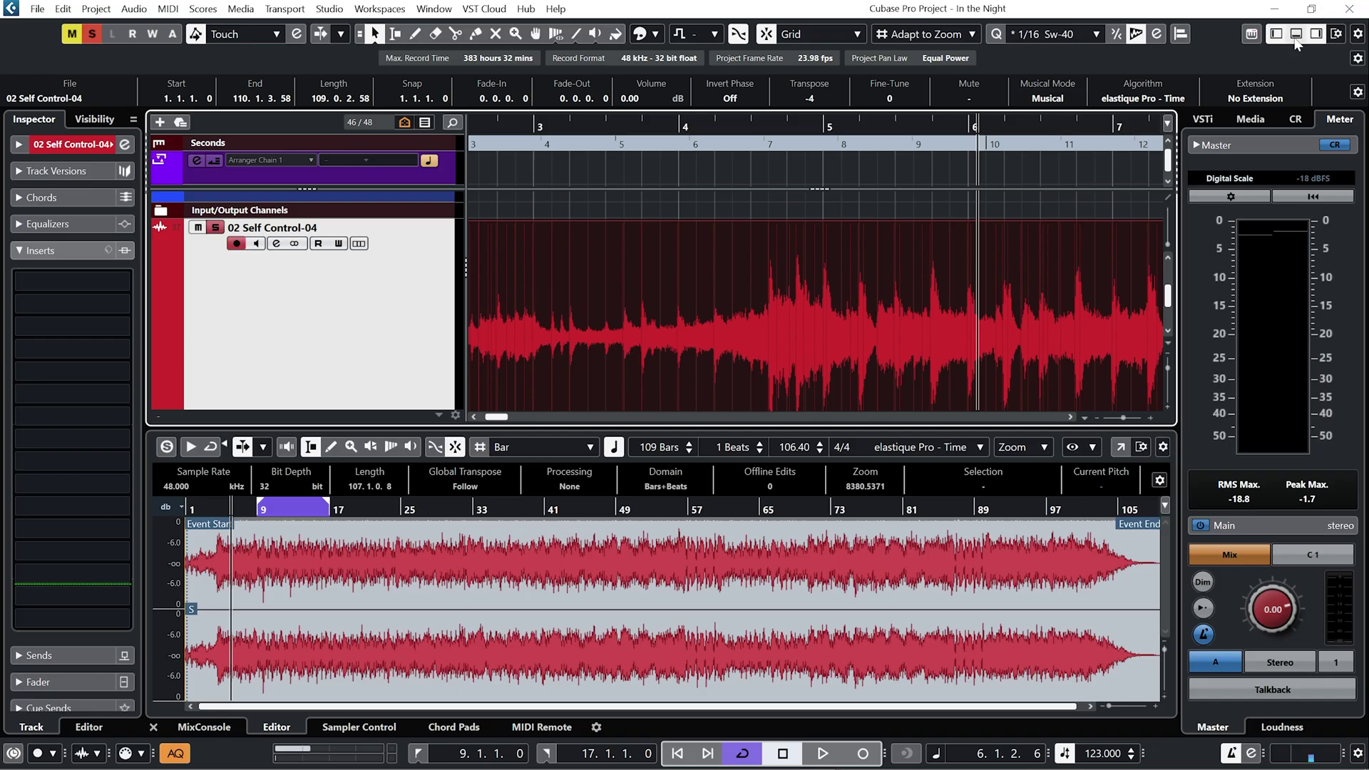
pyautogui.click(1296, 36)
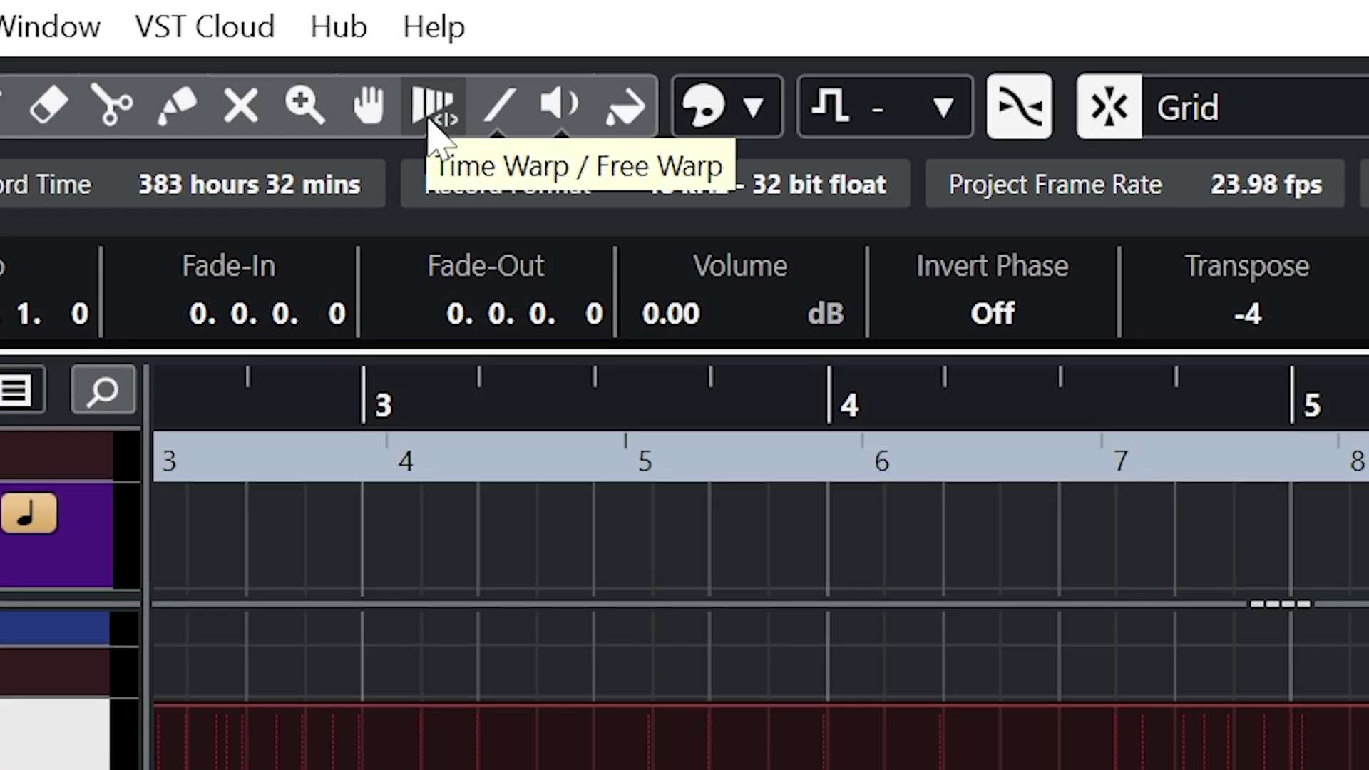
pyautogui.click(429, 120)
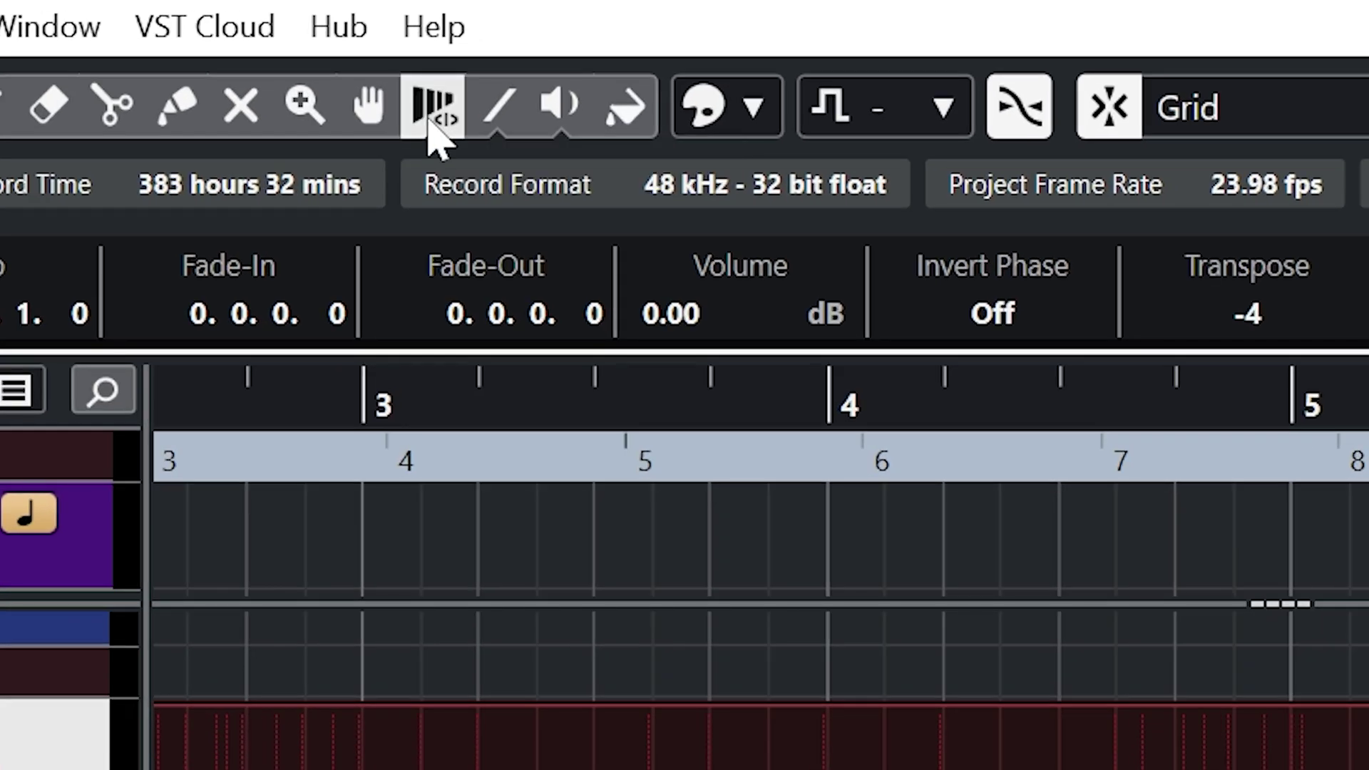
pyautogui.click(429, 120)
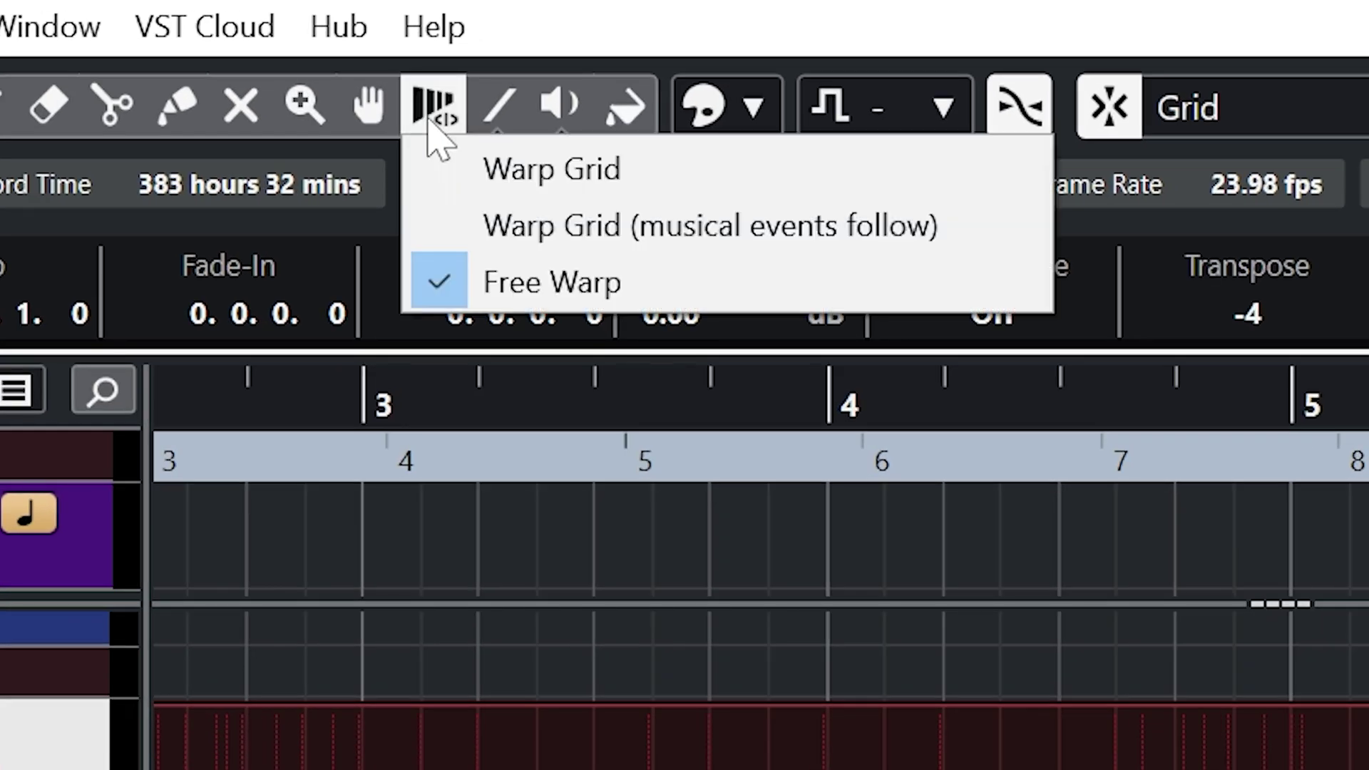
pyautogui.click(550, 285)
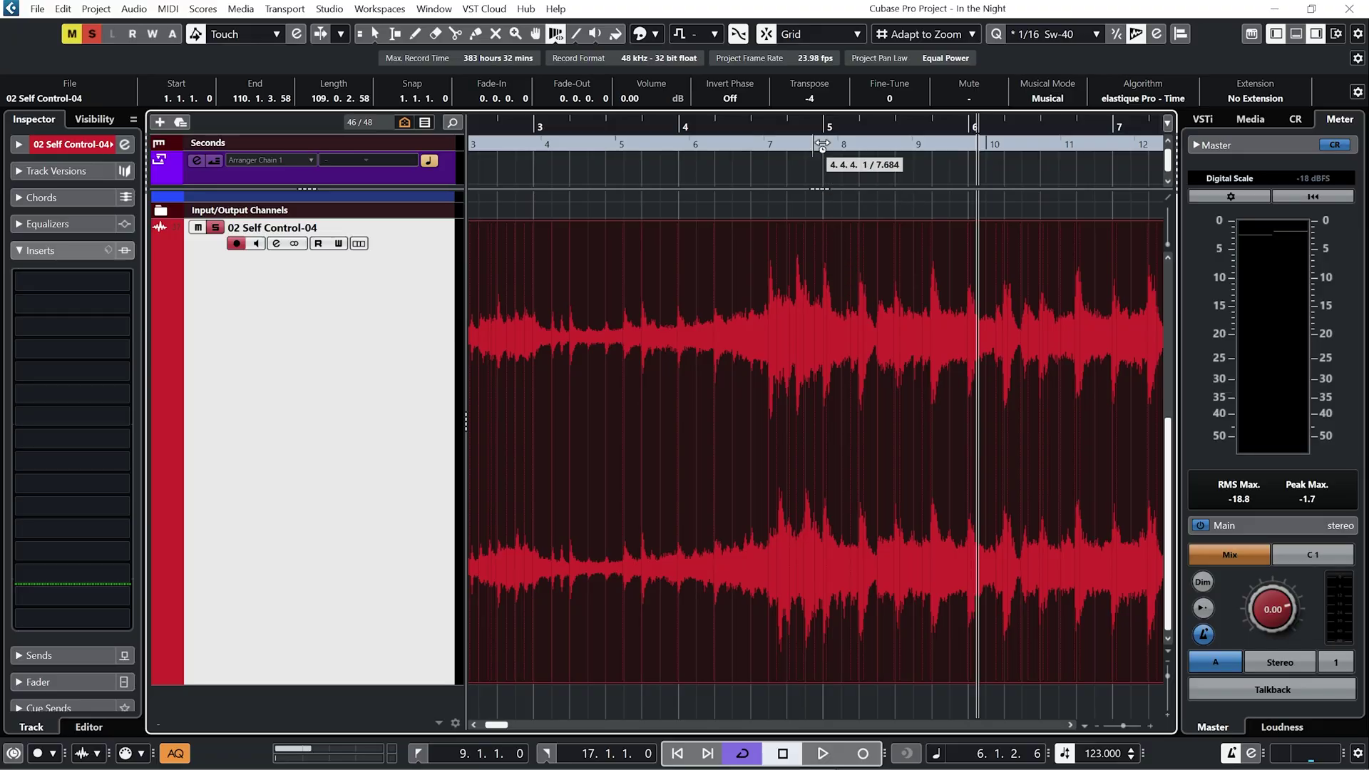
# - Add warp markers on the hits around bar 5 and align them with beats 5.1, 5.2, 5.3 and 5.4
pyautogui.moveTo(811, 125)
pyautogui.mouseDown()
pyautogui.moveTo(848, 252)
pyautogui.moveTo(883, 269)
pyautogui.mouseUp()
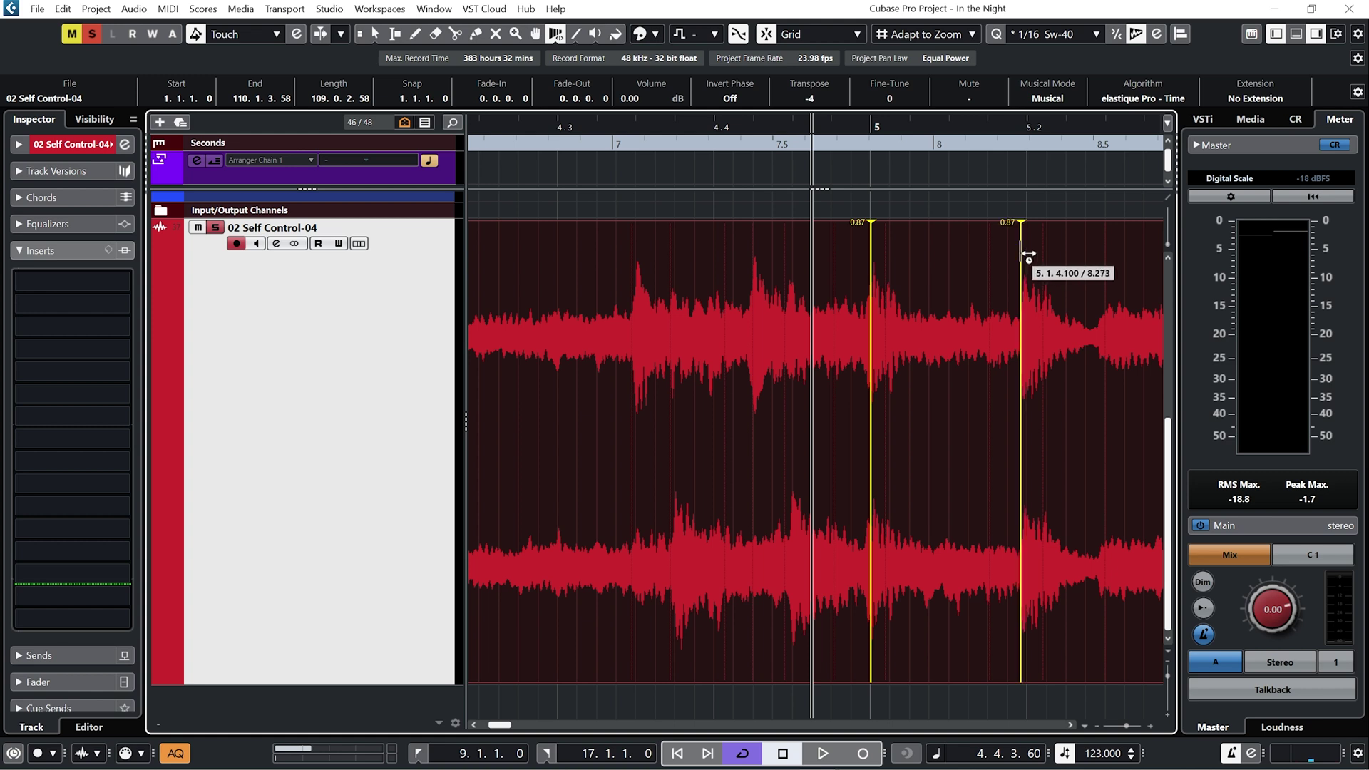
pyautogui.moveTo(1027, 255); pyautogui.dragTo(1032, 256)
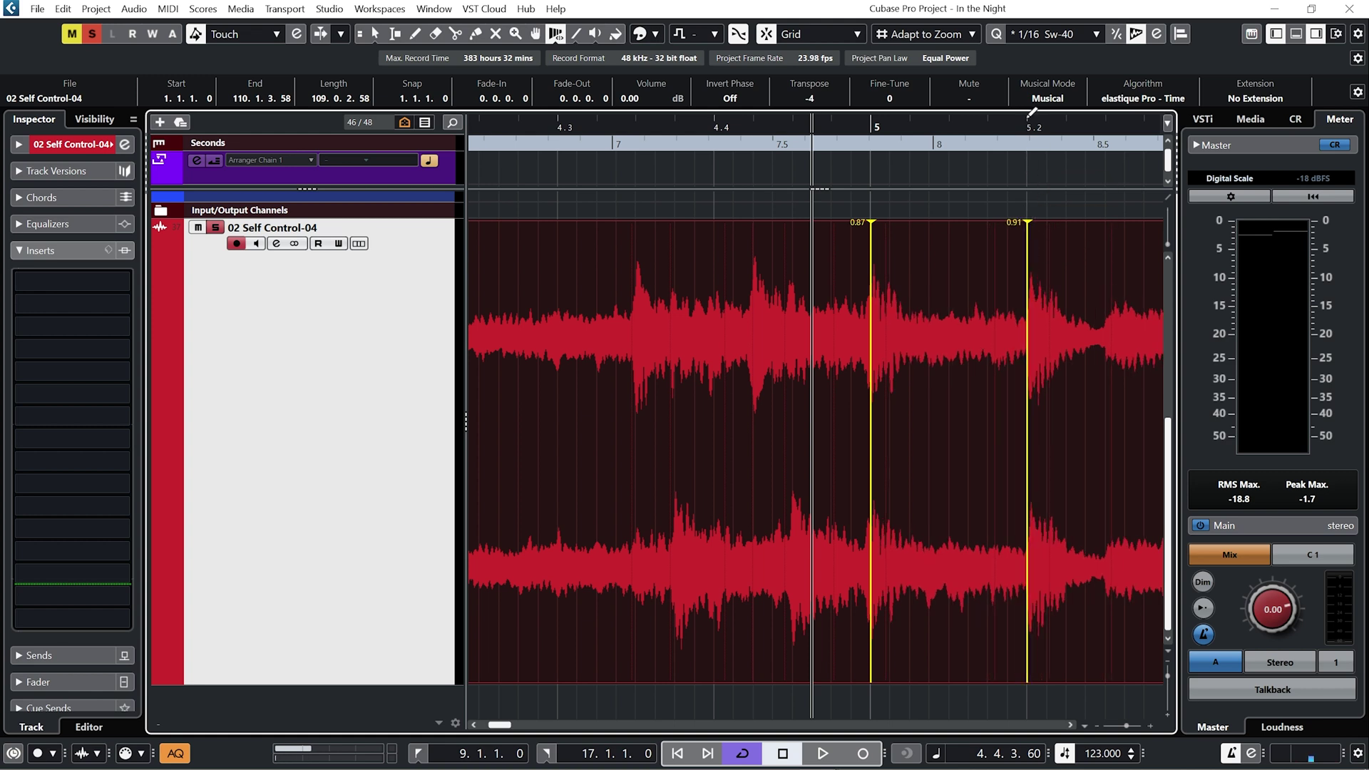
pyautogui.hscroll(6, 1041, 318)
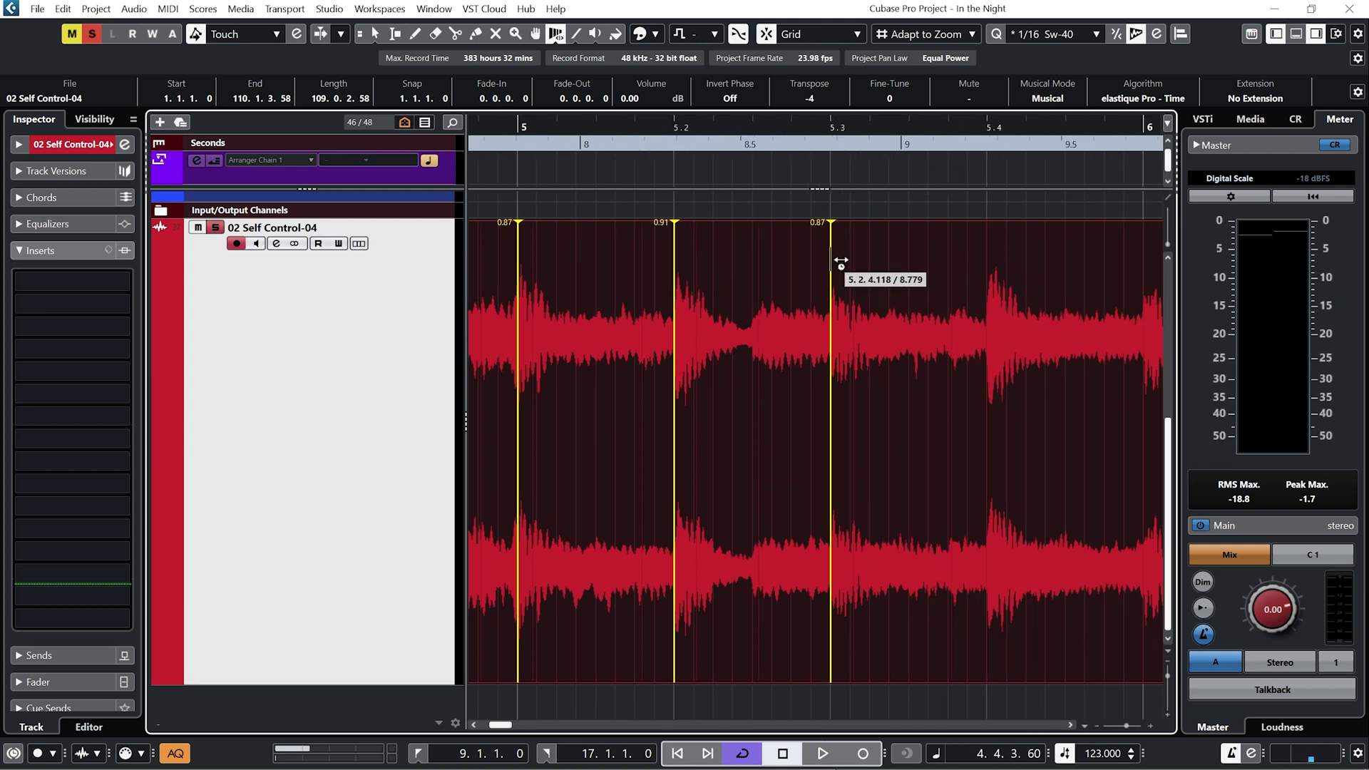
pyautogui.click(987, 263)
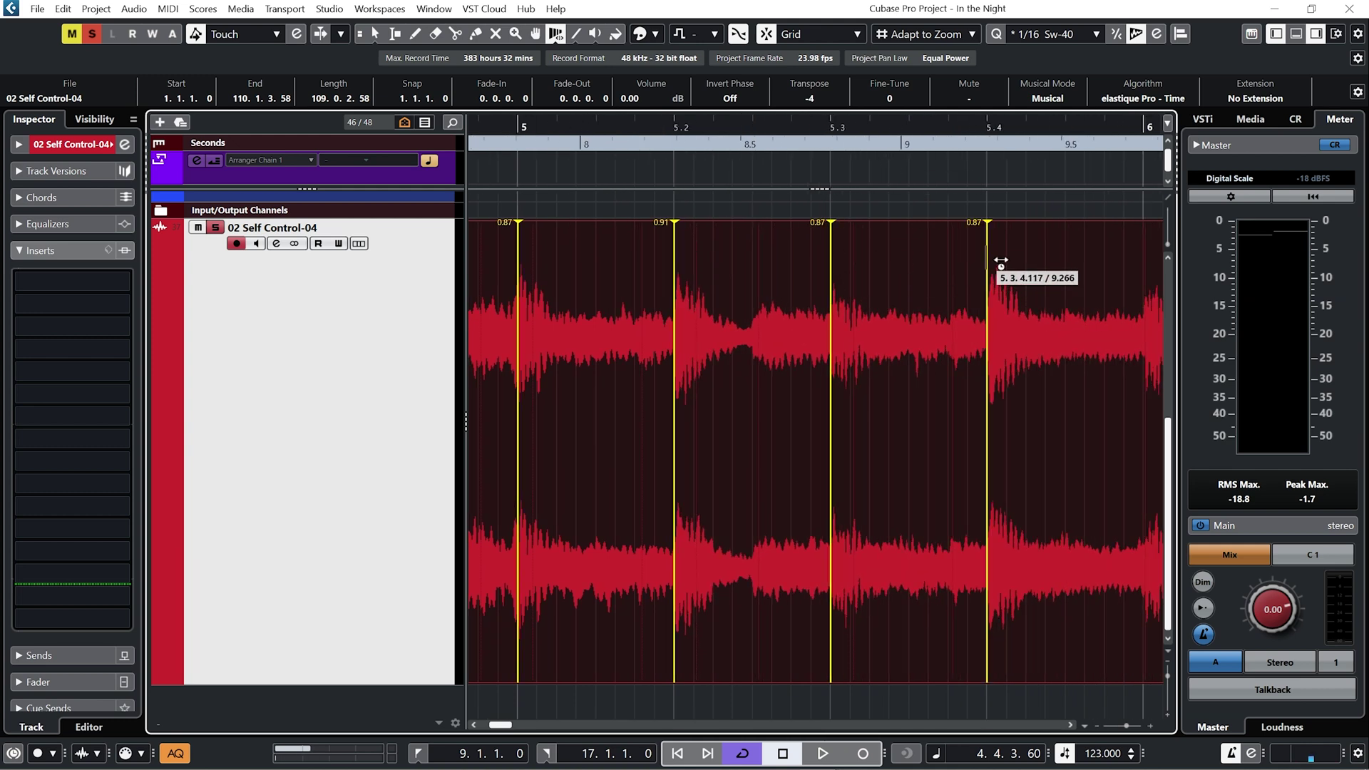
# - Add warp markers that align the next hits with bar 6 and beat 6.2
pyautogui.hscroll(5, 1041, 277)
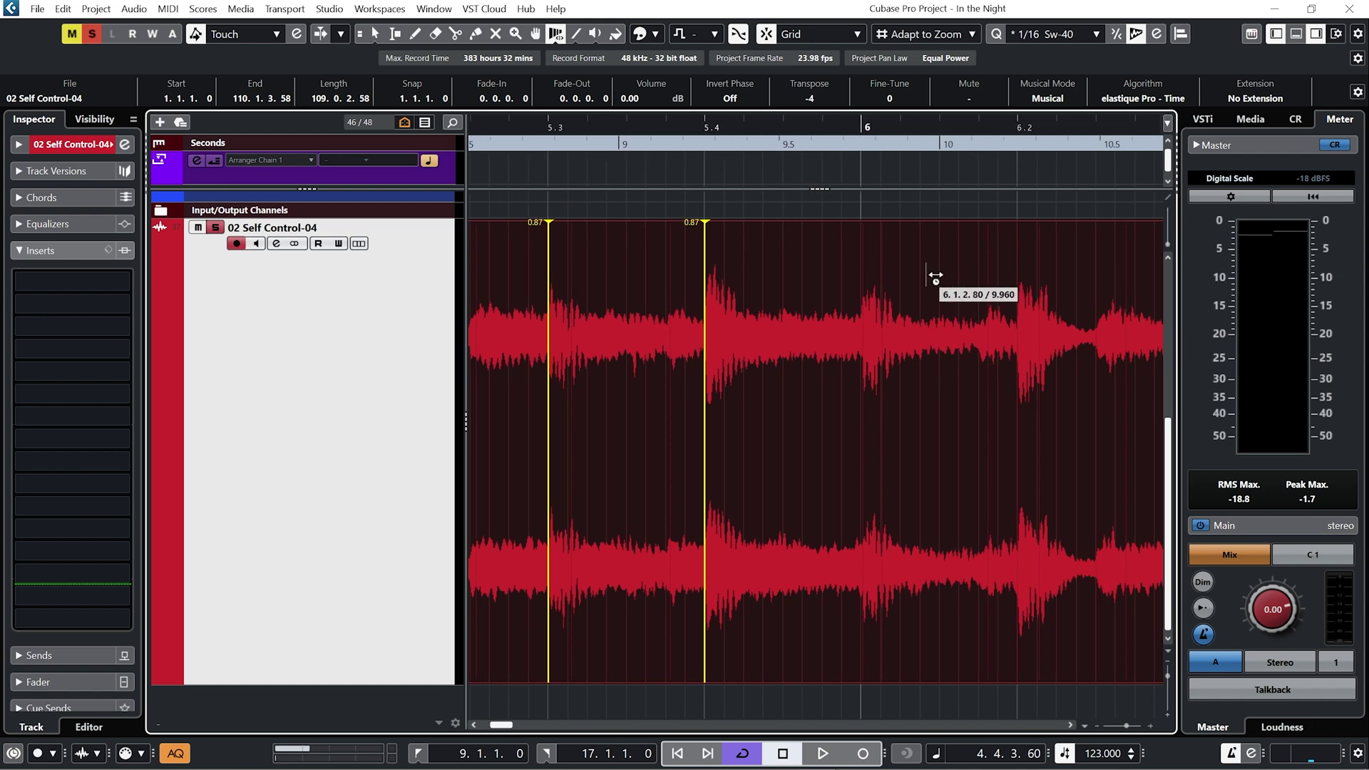
pyautogui.click(871, 271)
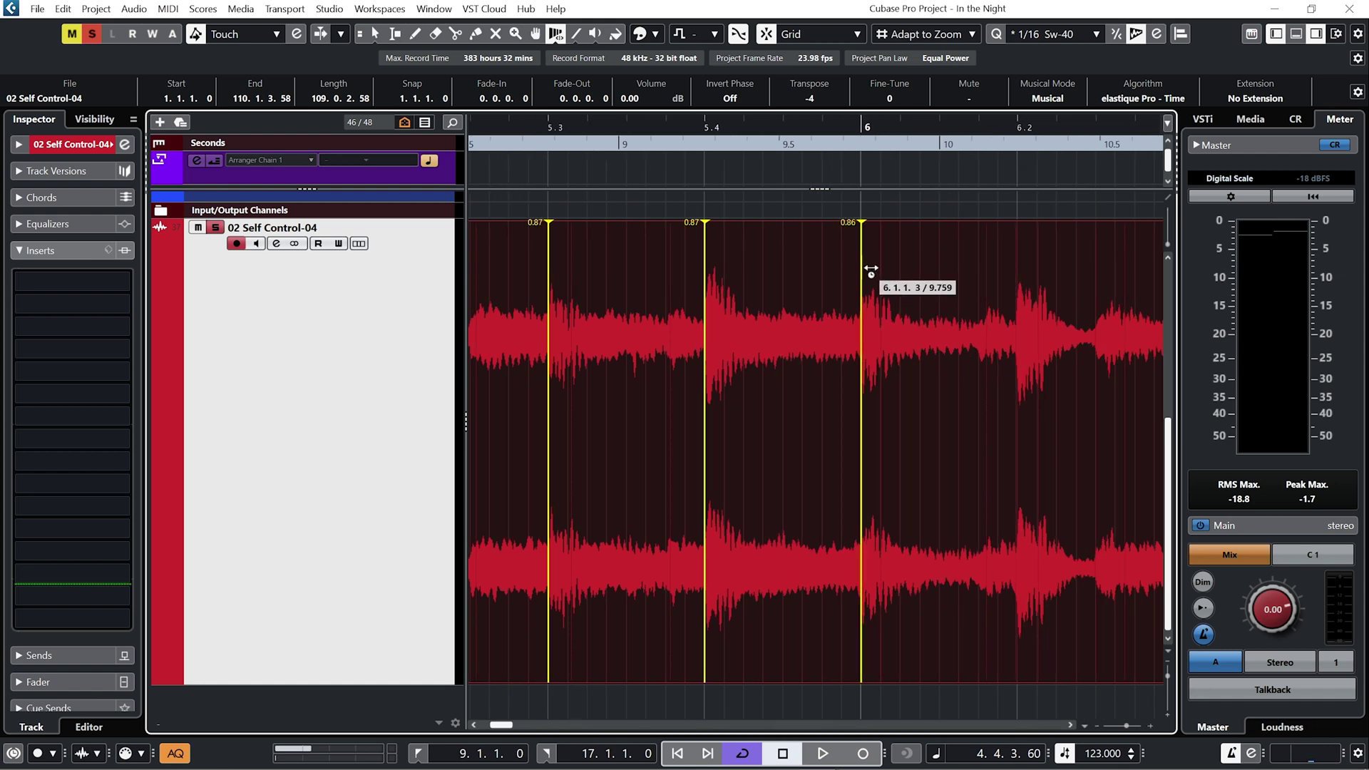
pyautogui.click(1028, 266)
# - Warp the following hits onto beats 7.3 and 7.4, keeping grid snapping on
pyautogui.hscroll(6, 1064, 284)
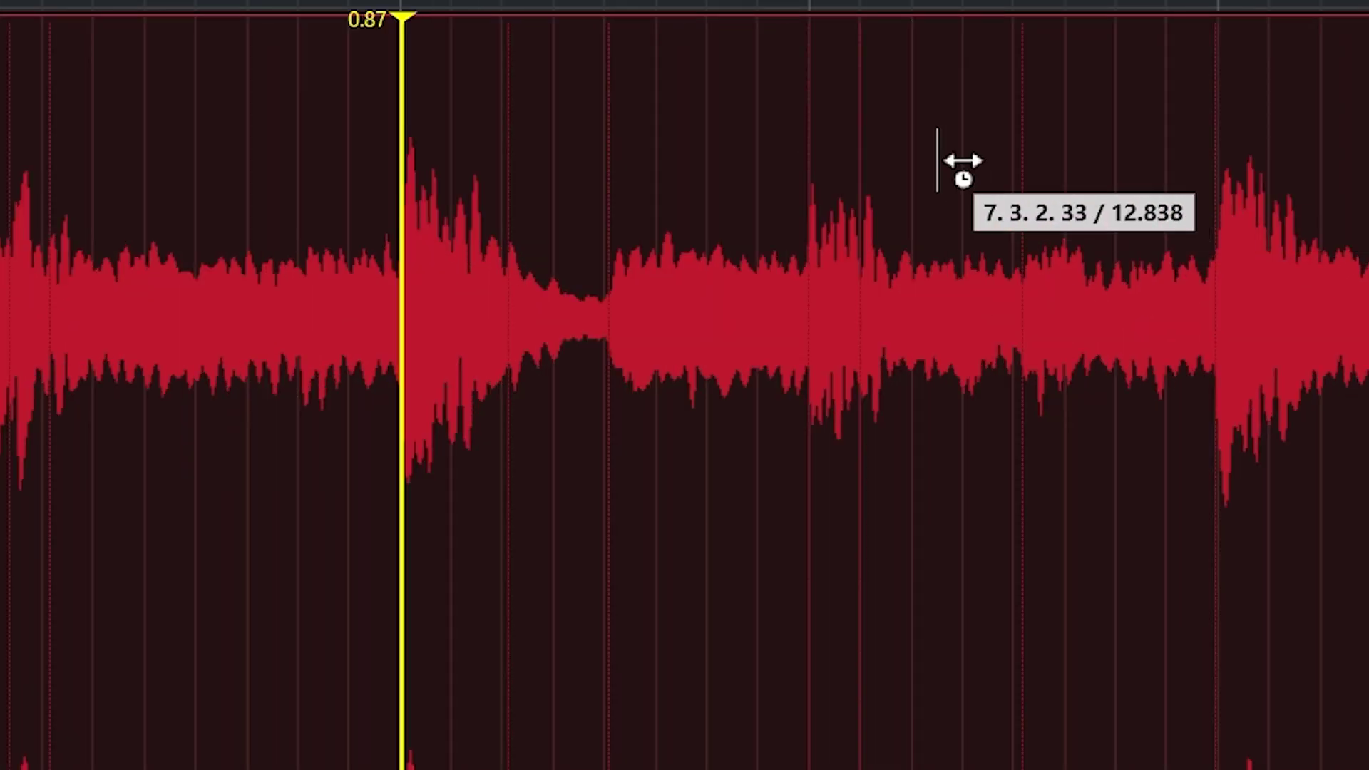
pyautogui.click(808, 125)
pyautogui.moveTo(847, 127); pyautogui.dragTo(835, 128)
pyautogui.moveTo(1248, 128)
pyautogui.mouseDown()
pyautogui.moveTo(1201, 131)
pyautogui.moveTo(1250, 131)
pyautogui.mouseUp()
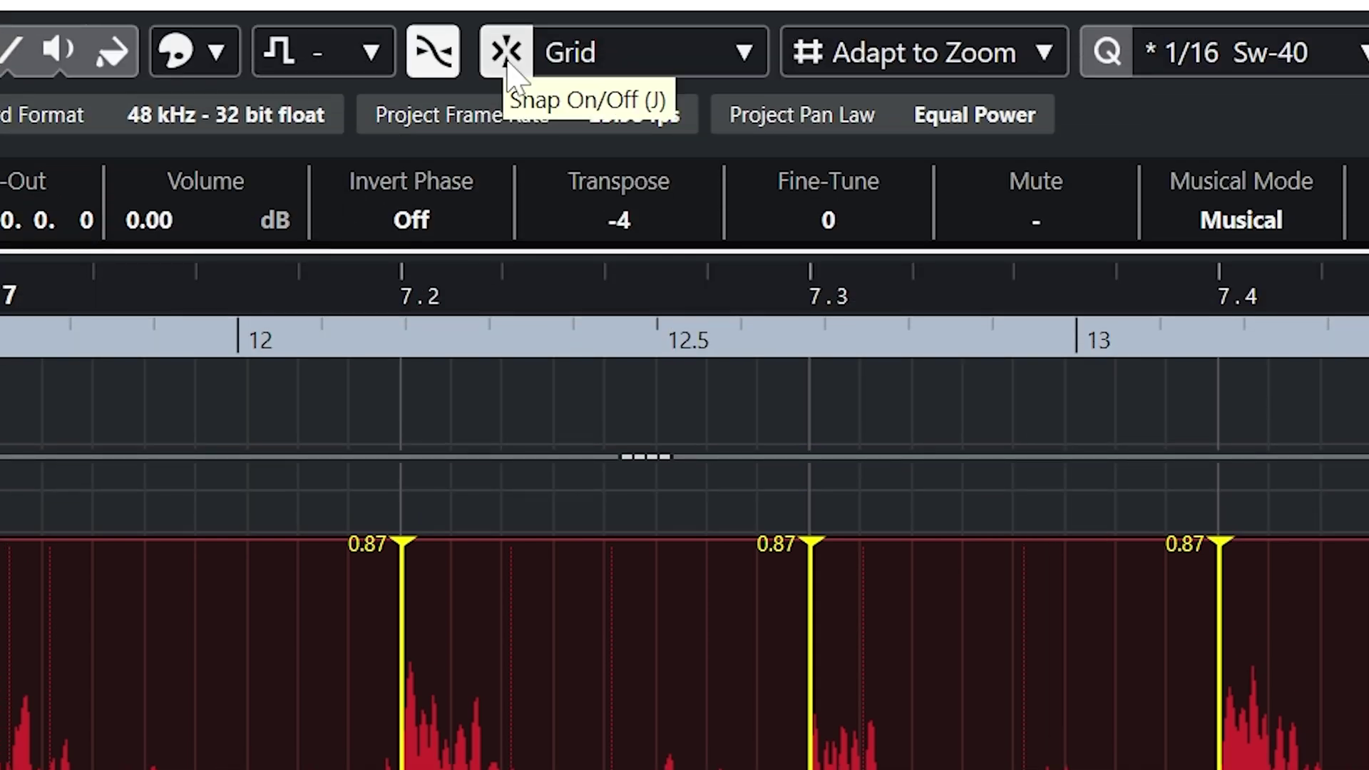
pyautogui.click(507, 52)
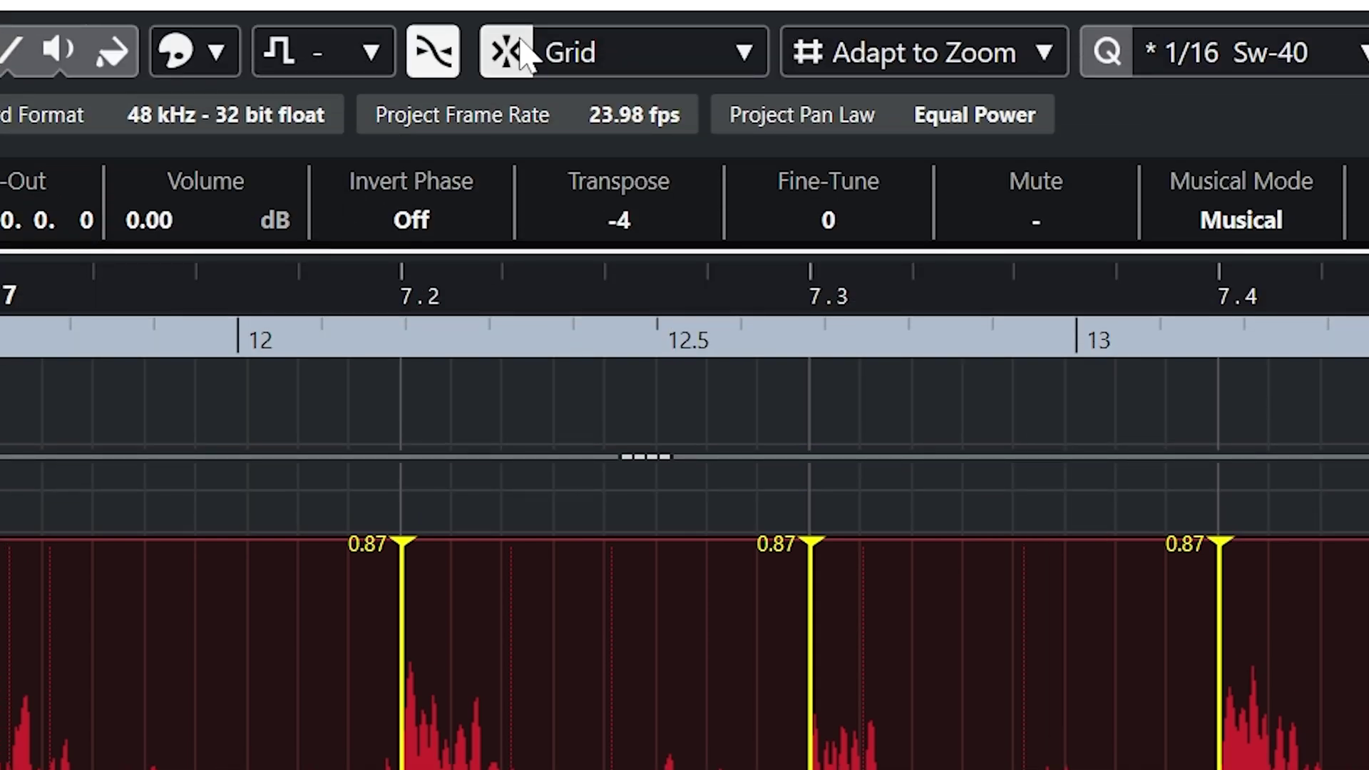
pyautogui.click(510, 61)
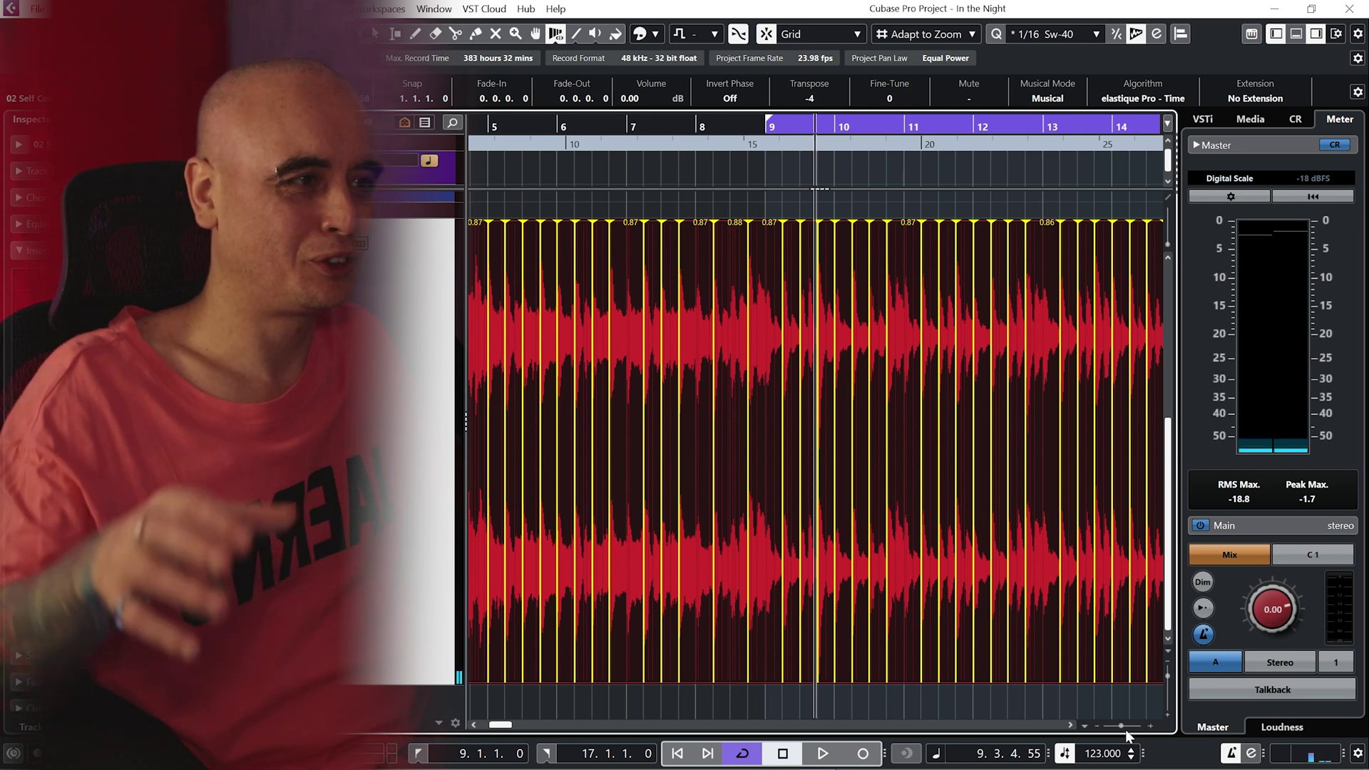
# - Audition the warped event from bar 9 and place a warp marker on the hit at that bar line
pyautogui.hscroll(3, 1040, 265)
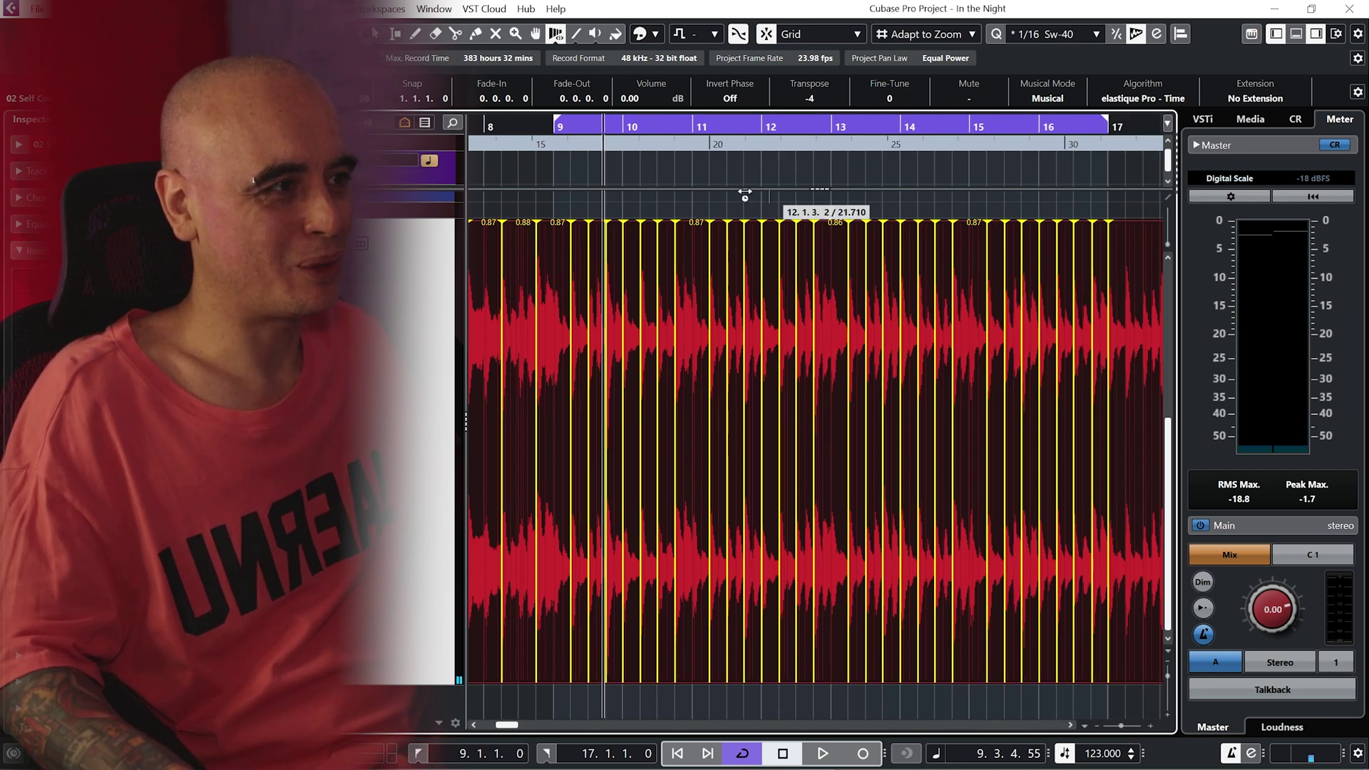
pyautogui.click(558, 130)
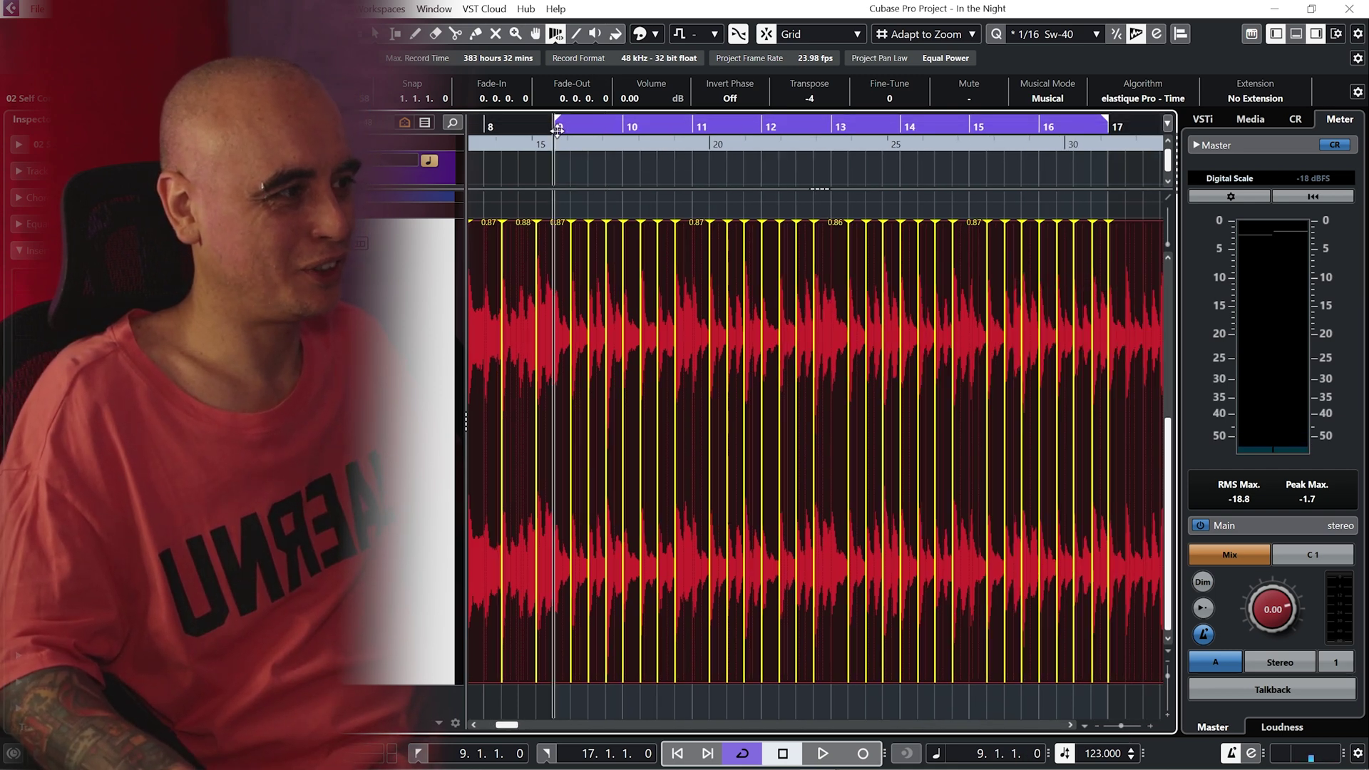
pyautogui.press('space')
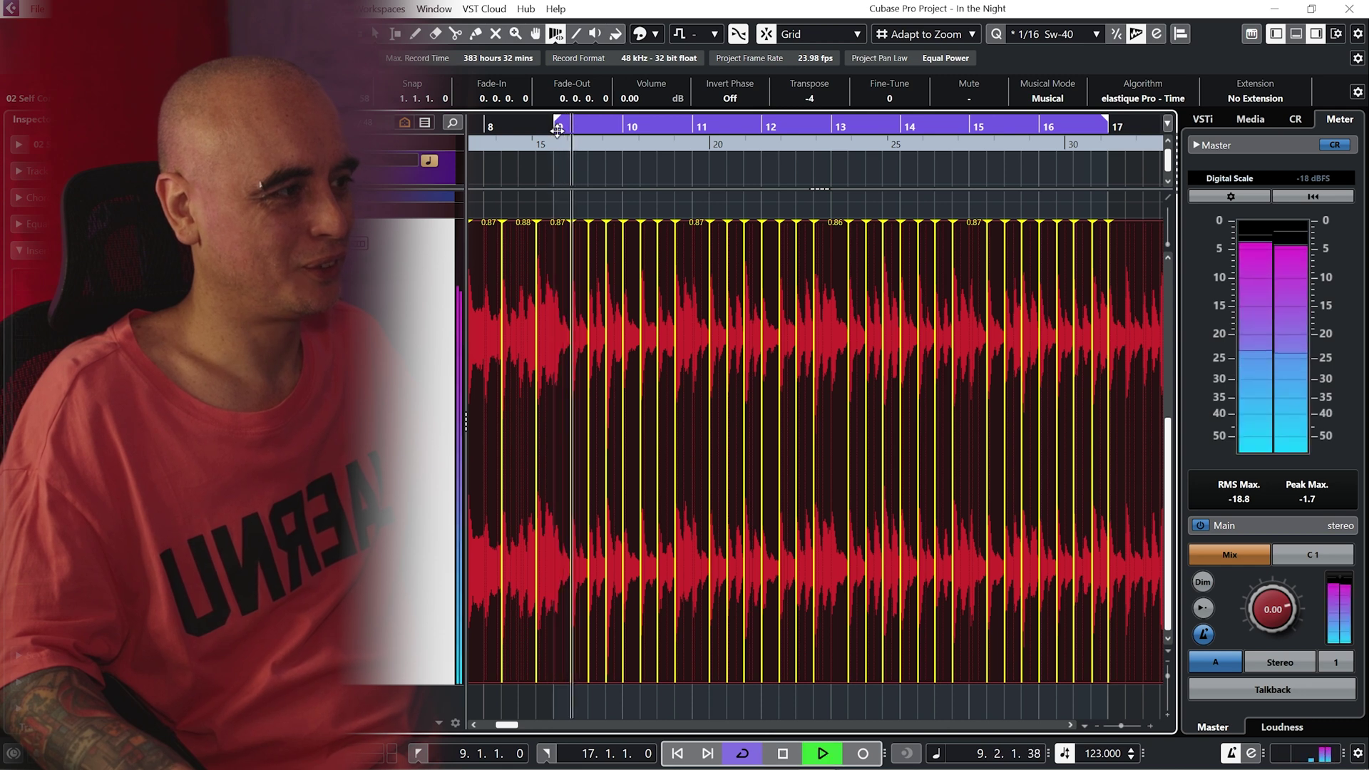
pyautogui.moveTo(554, 131); pyautogui.dragTo(563, 169)
pyautogui.press('space')
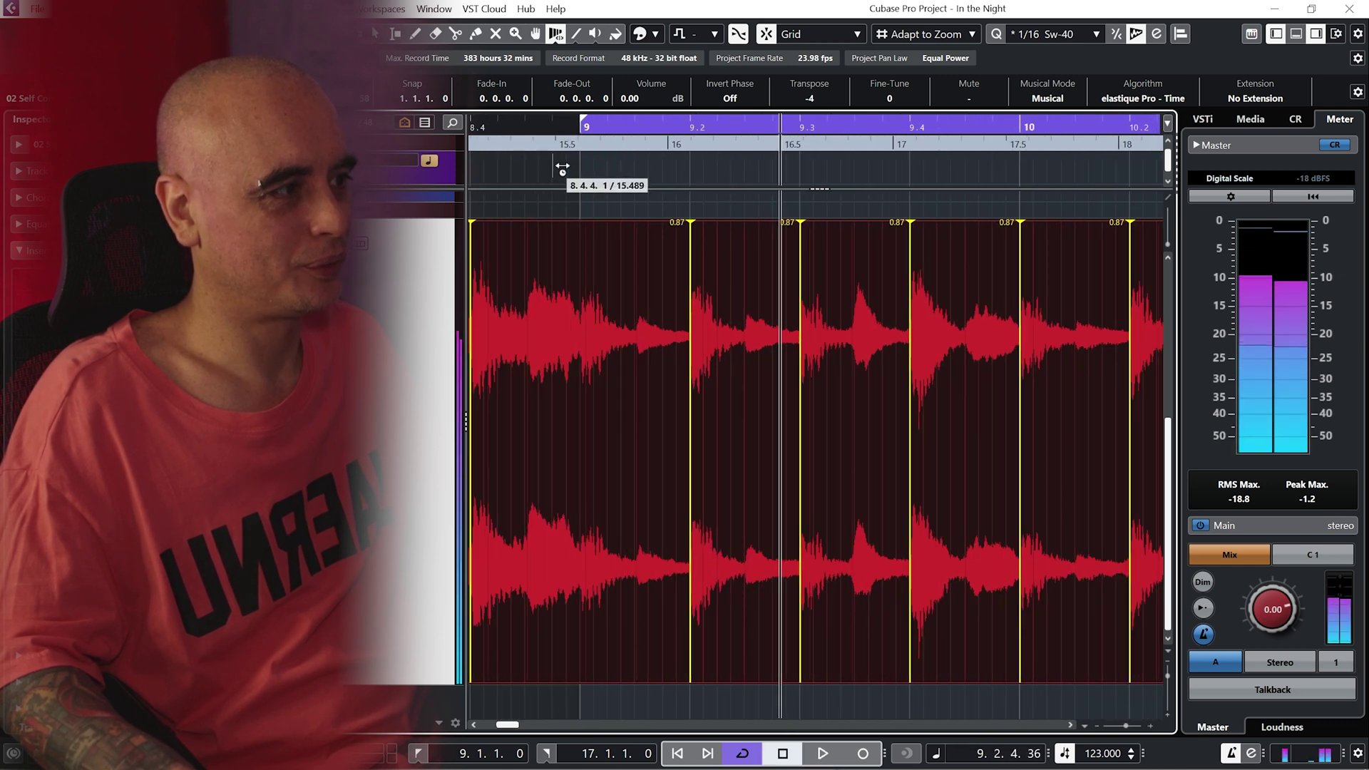
pyautogui.click(595, 268)
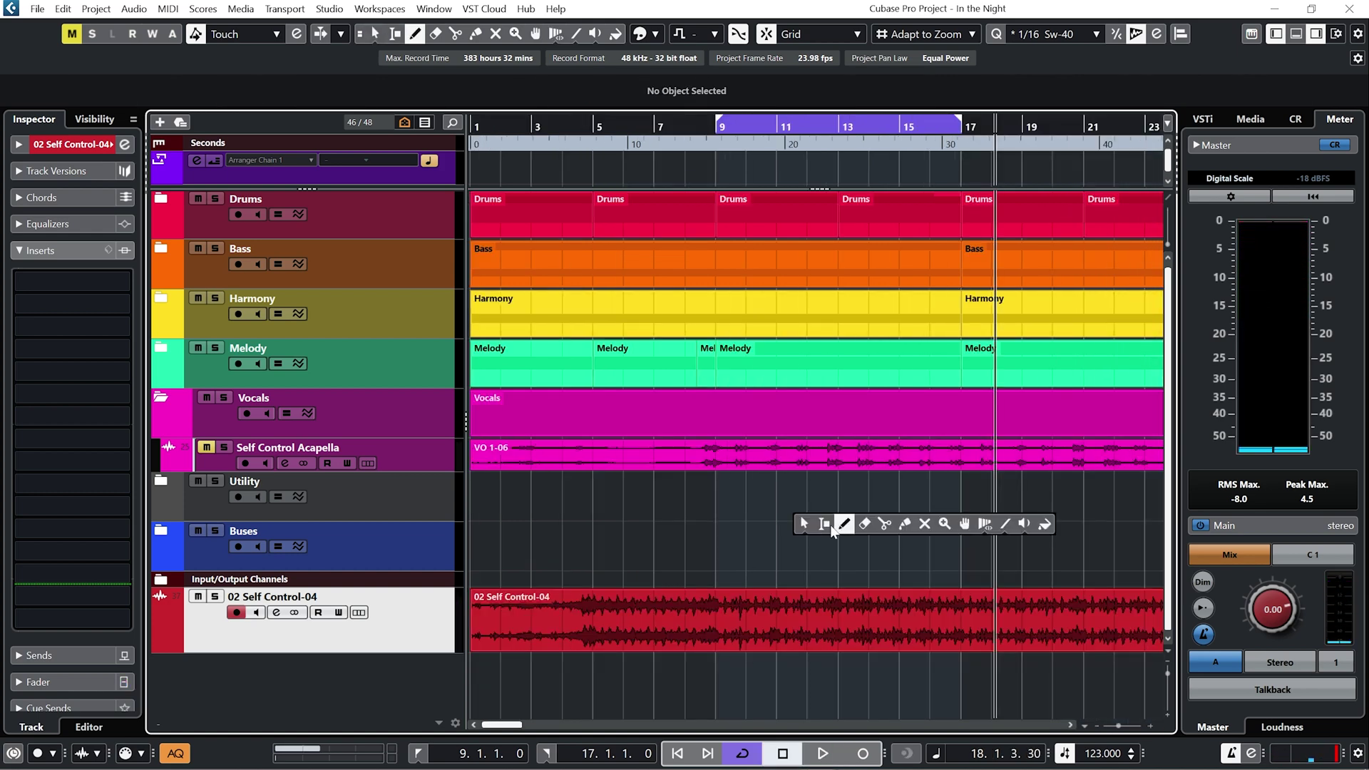
# - Select the range from about bar 8 to bar 18 of the 02 Self Control-04 event and bounce it, replacing the original events
pyautogui.click(825, 524)
pyautogui.moveTo(725, 606); pyautogui.dragTo(922, 602)
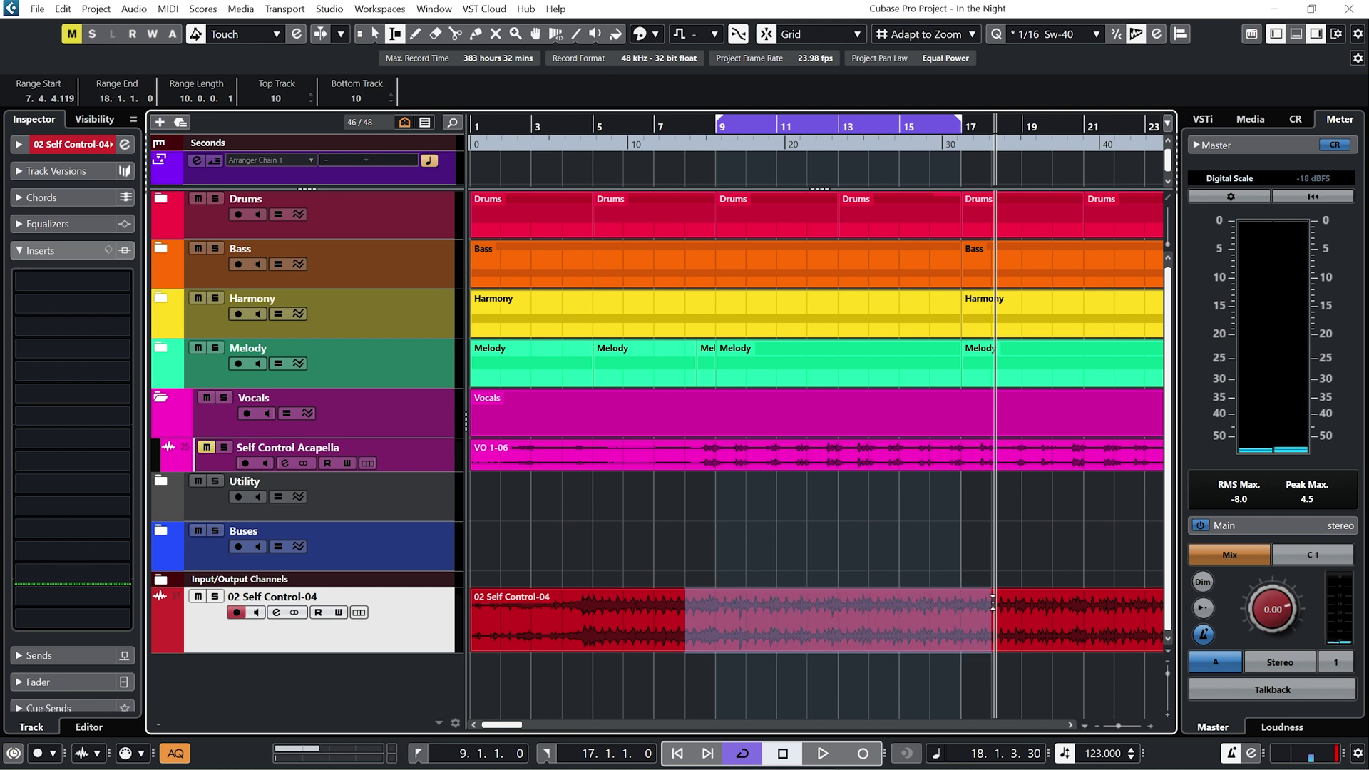
pyautogui.click(142, 9)
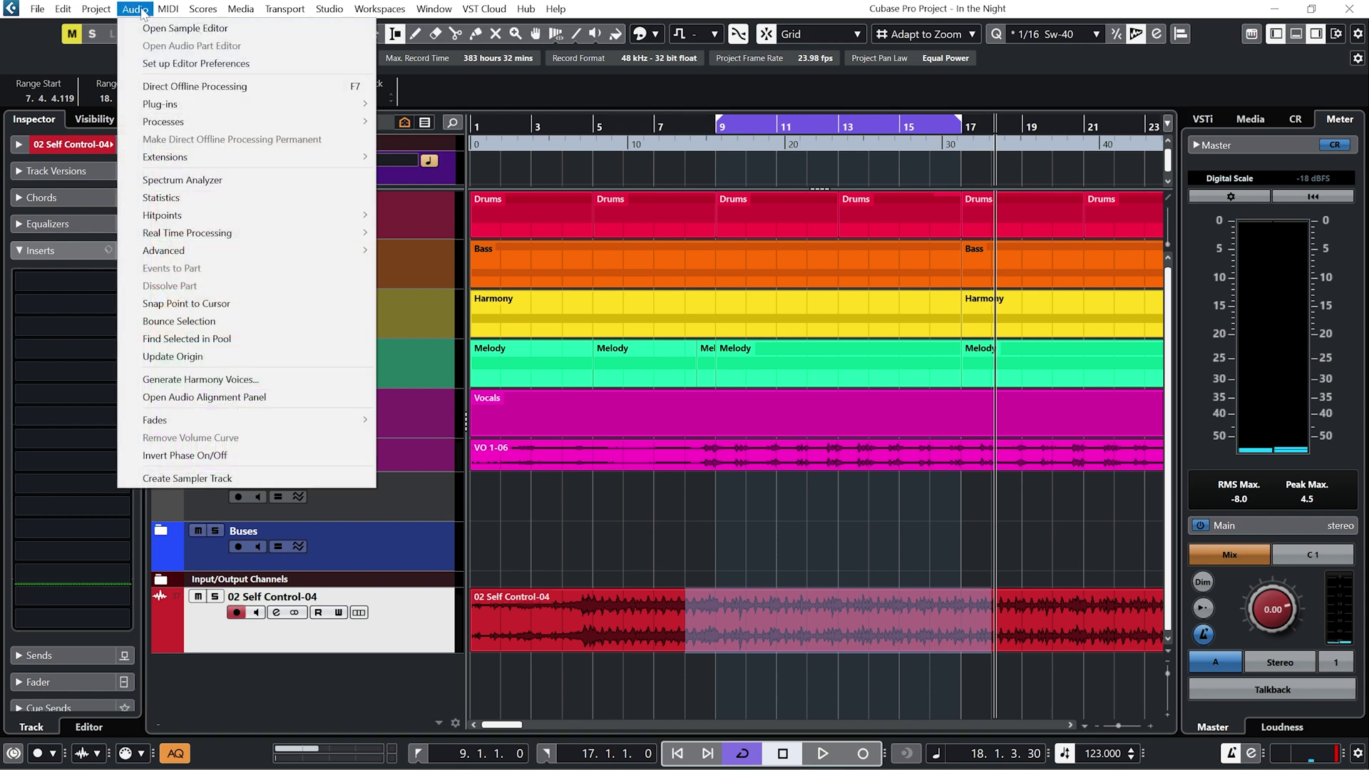
pyautogui.click(198, 321)
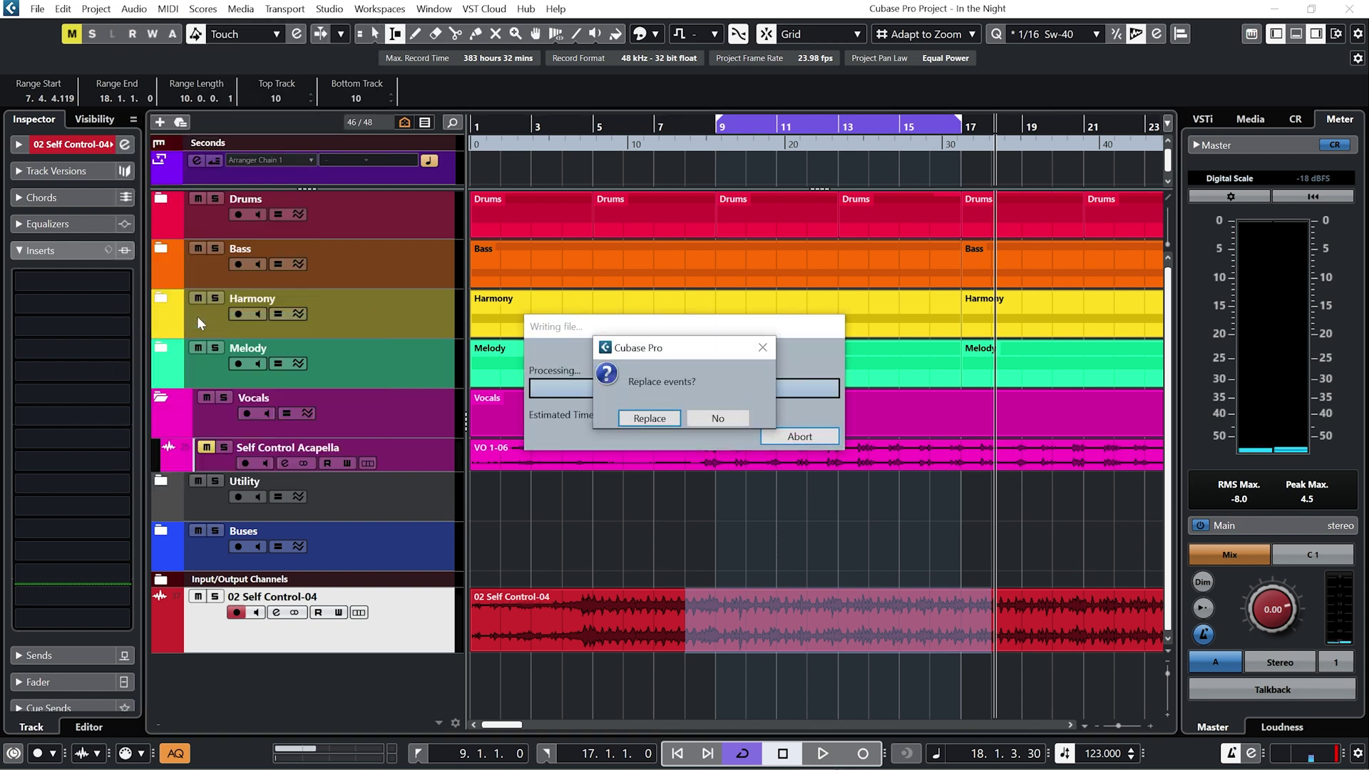
pyautogui.click(649, 419)
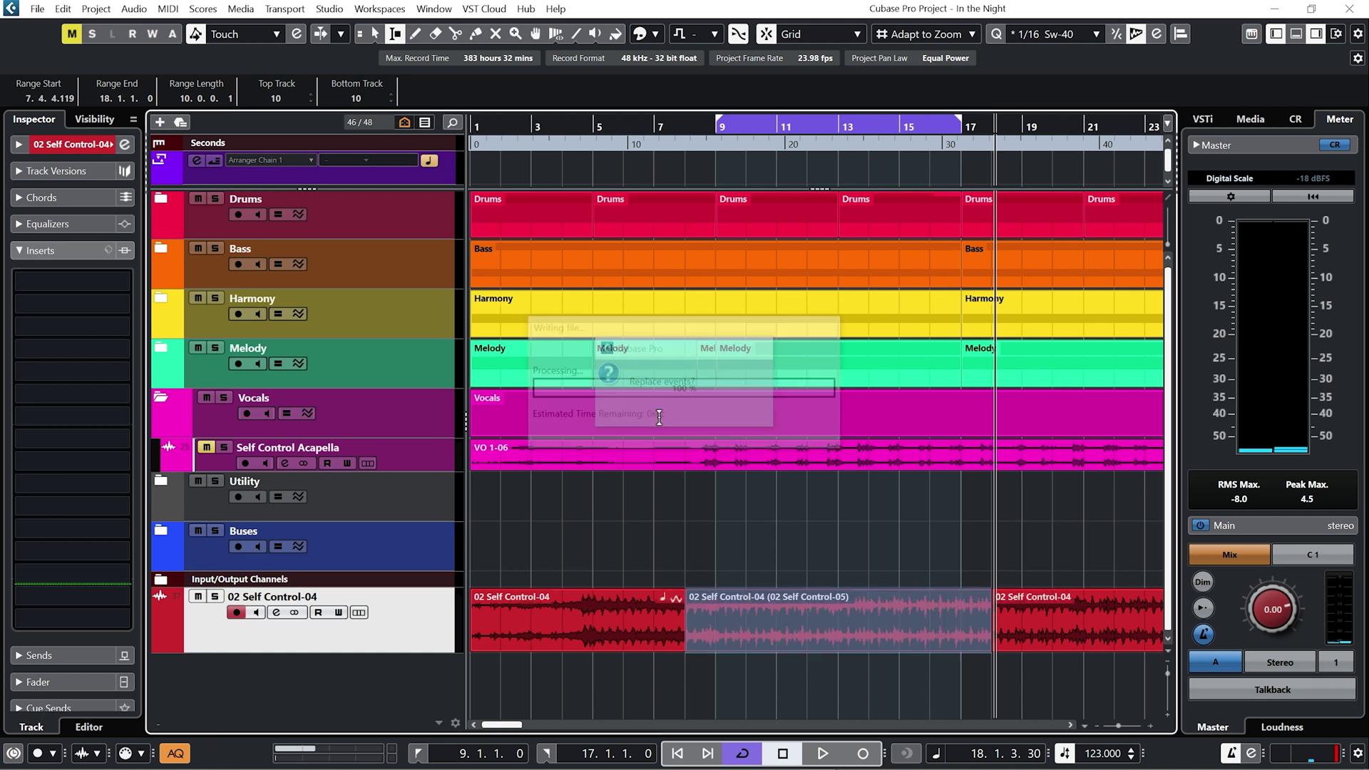
# - Apply the SpectraLayers extension to the bounced event and enlarge its editor area
pyautogui.press('5')
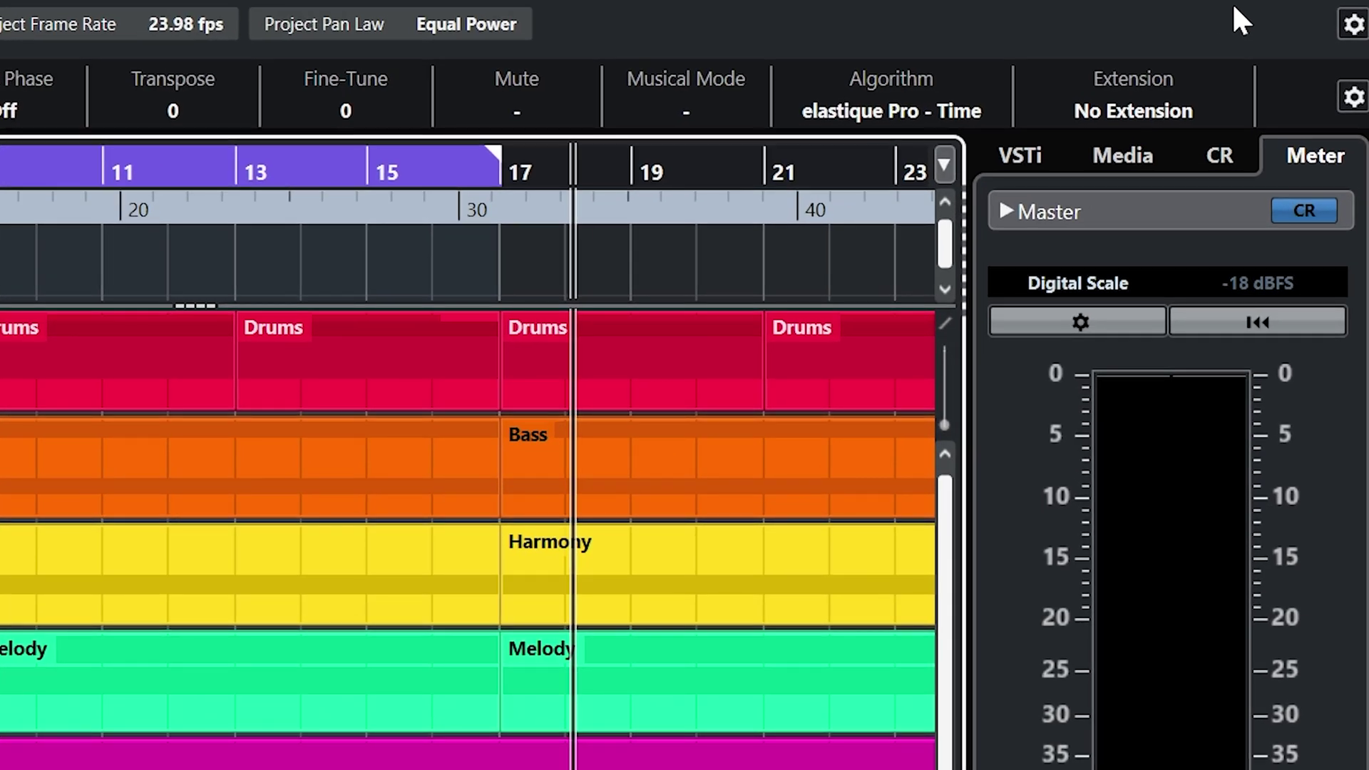
pyautogui.click(1179, 107)
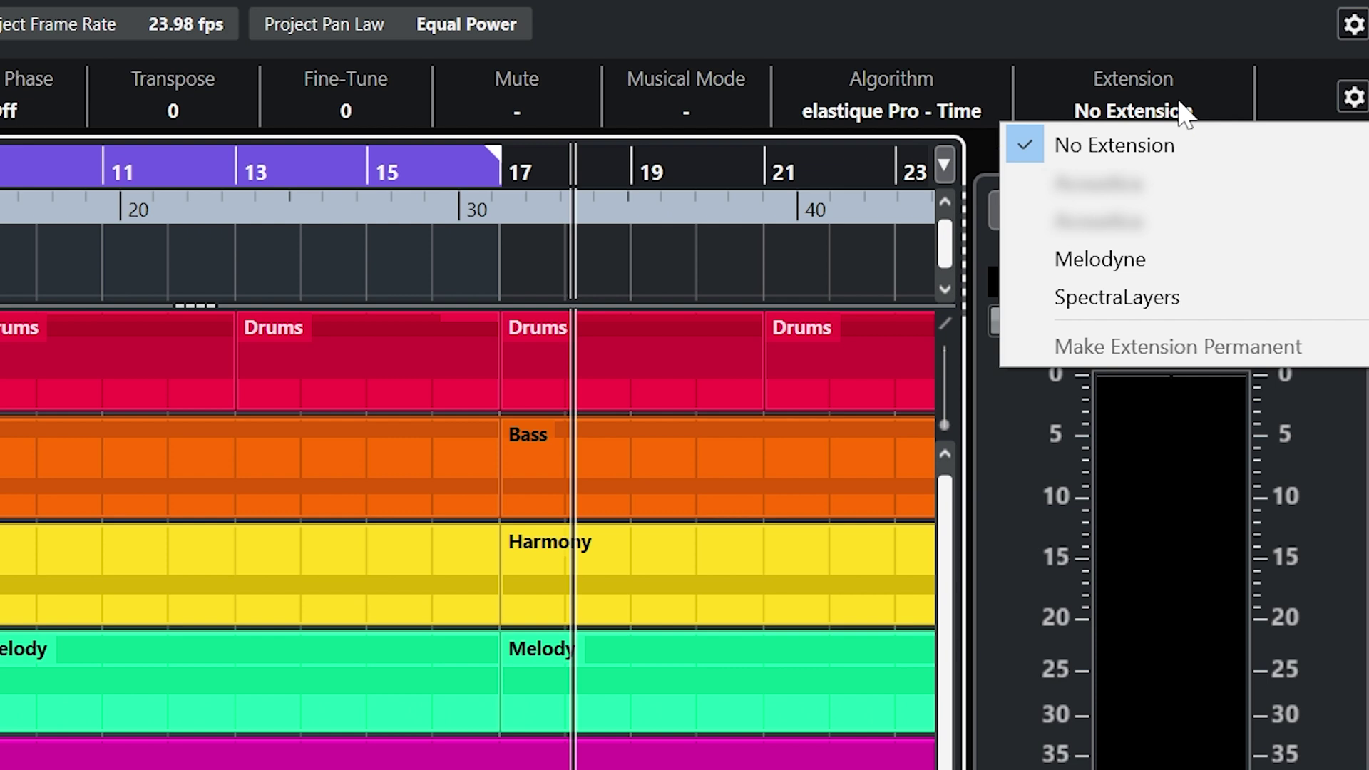
pyautogui.press('Escape')
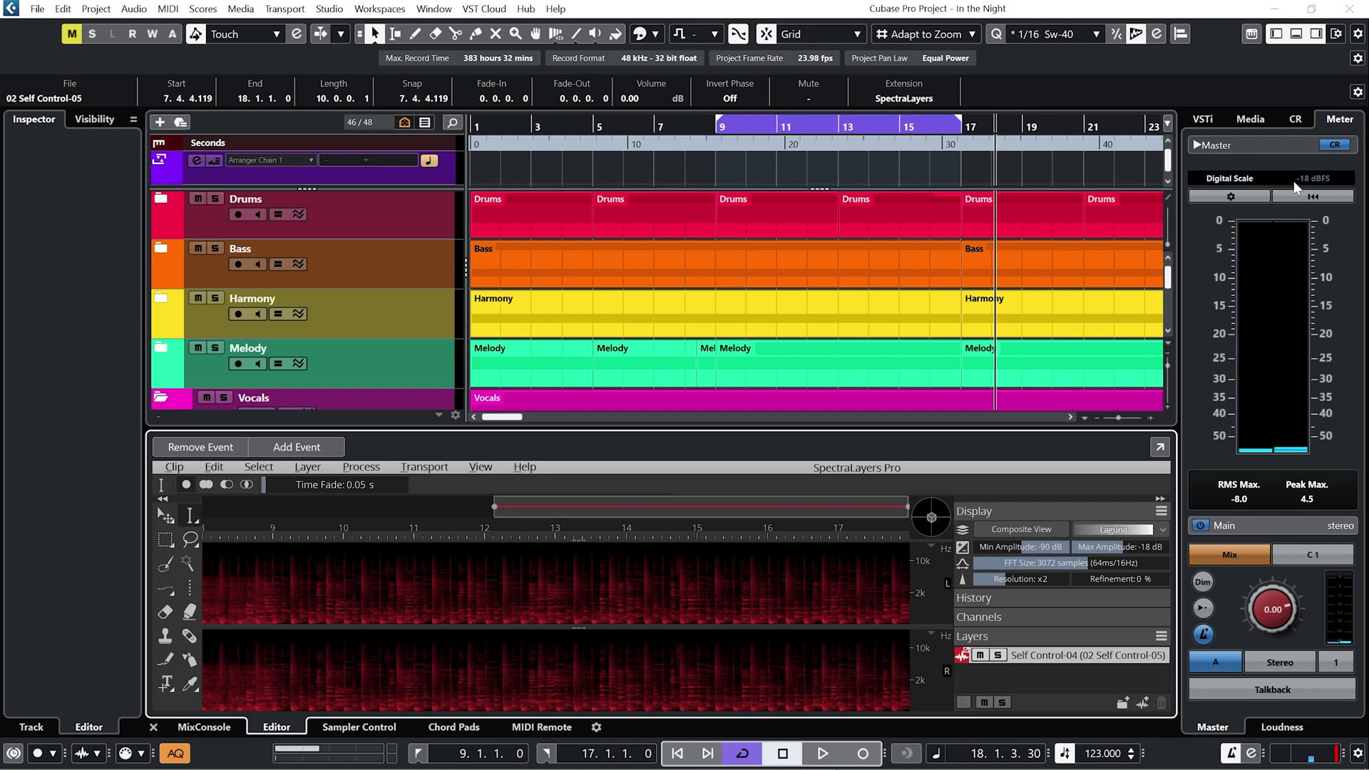
pyautogui.moveTo(982, 430); pyautogui.dragTo(991, 328)
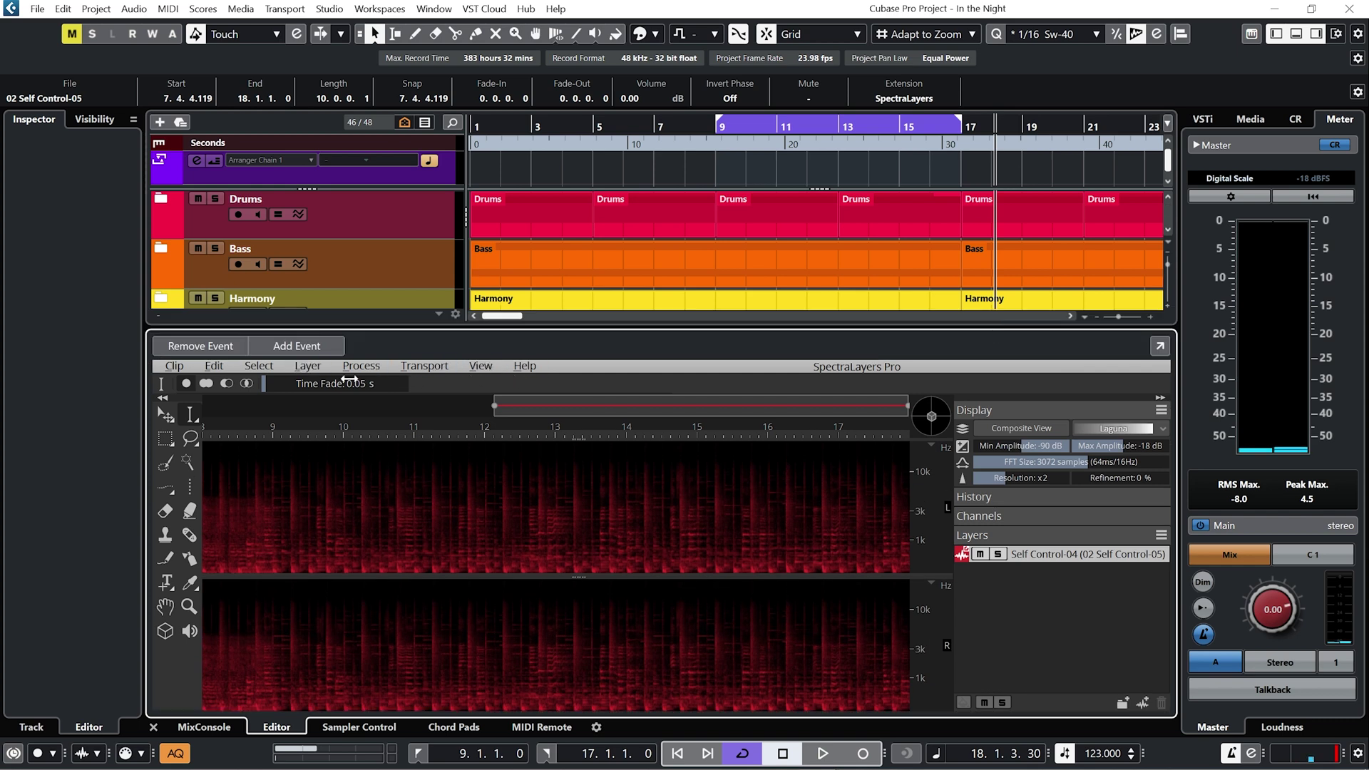
pyautogui.click(314, 366)
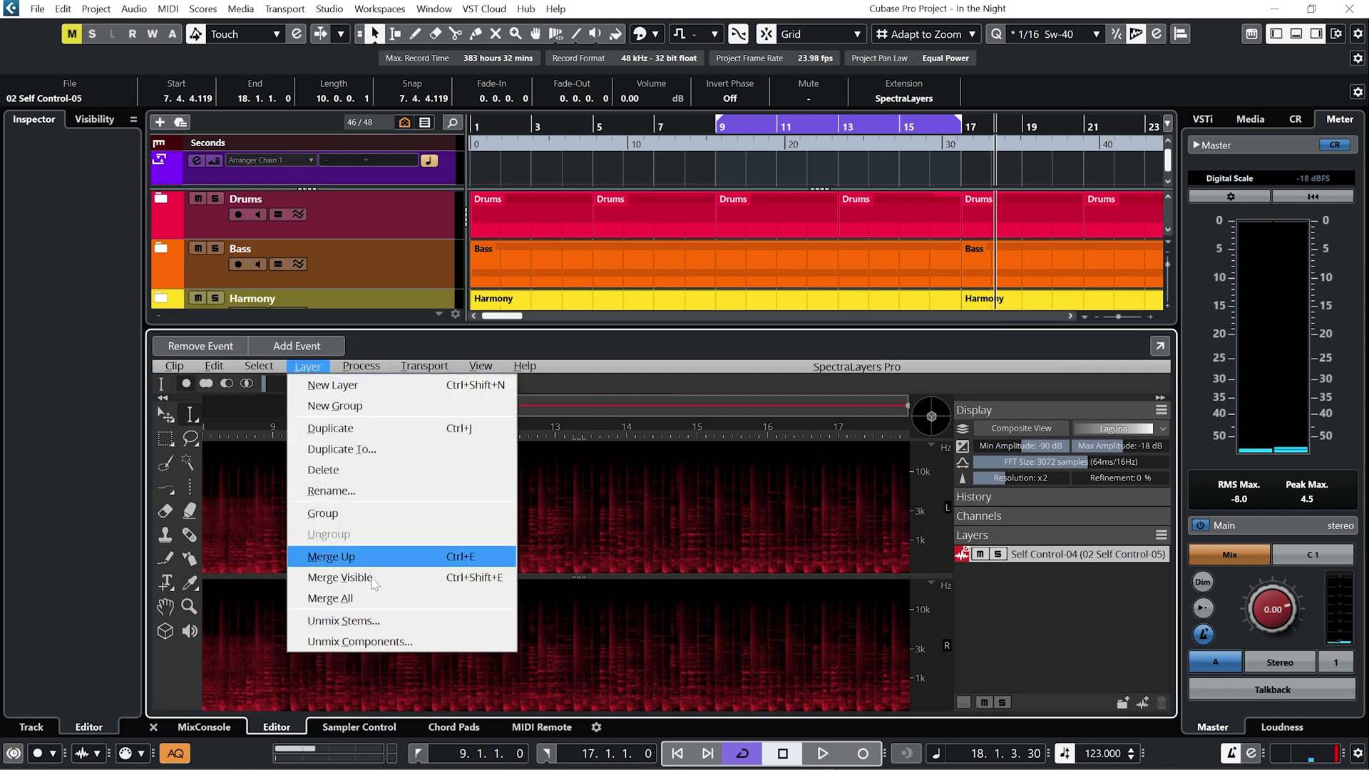
pyautogui.click(385, 619)
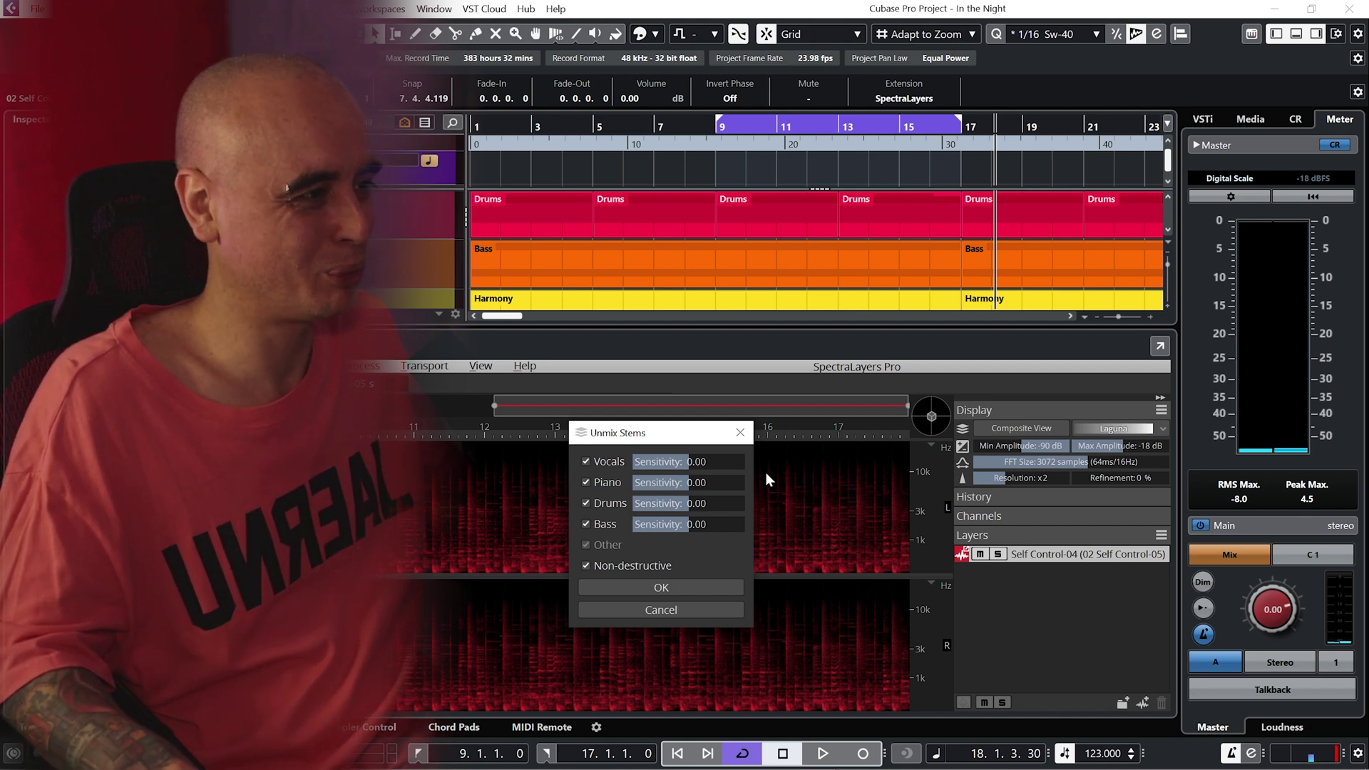
pyautogui.click(740, 434)
# - Unmix only the vocals non-destructively, excluding piano, drums and bass as separate stems, and solo the Vocals layer
pyautogui.click(269, 368)
pyautogui.moveTo(308, 366)
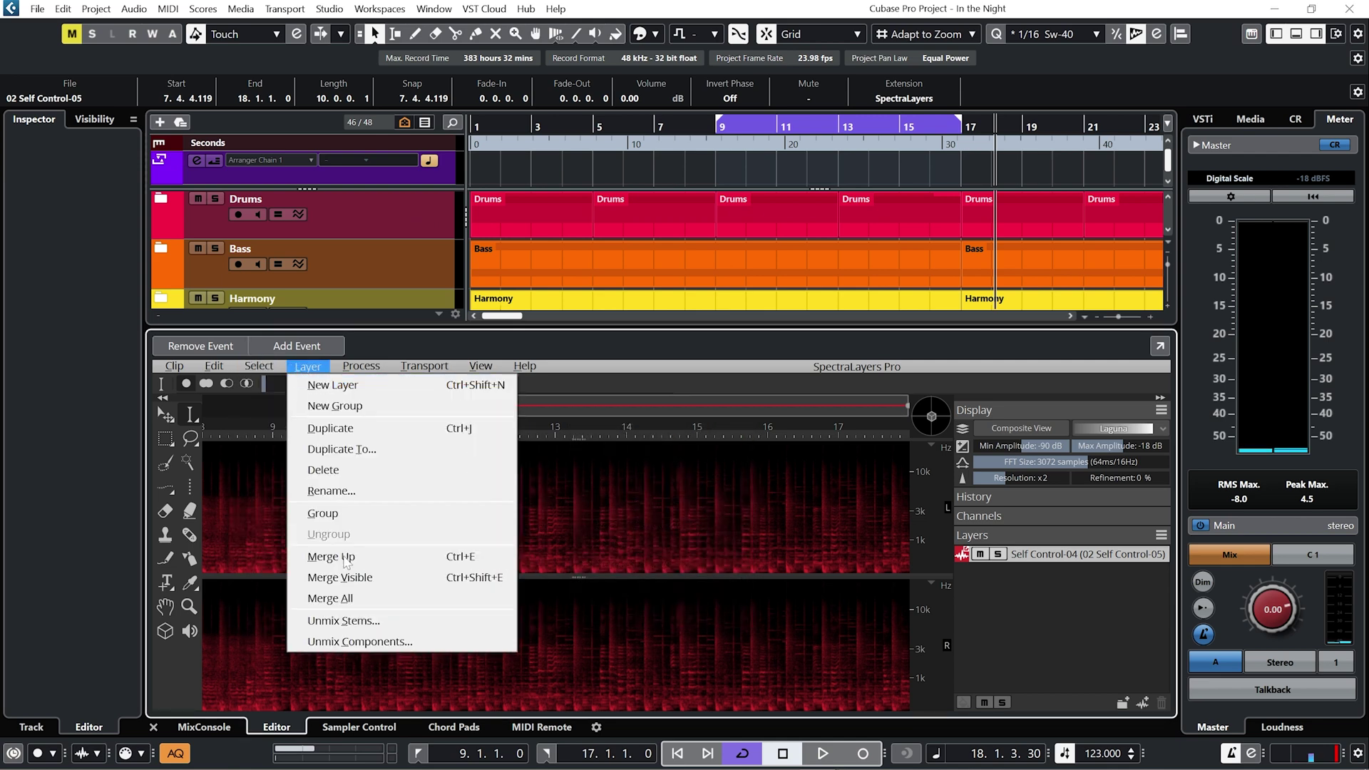
pyautogui.click(431, 622)
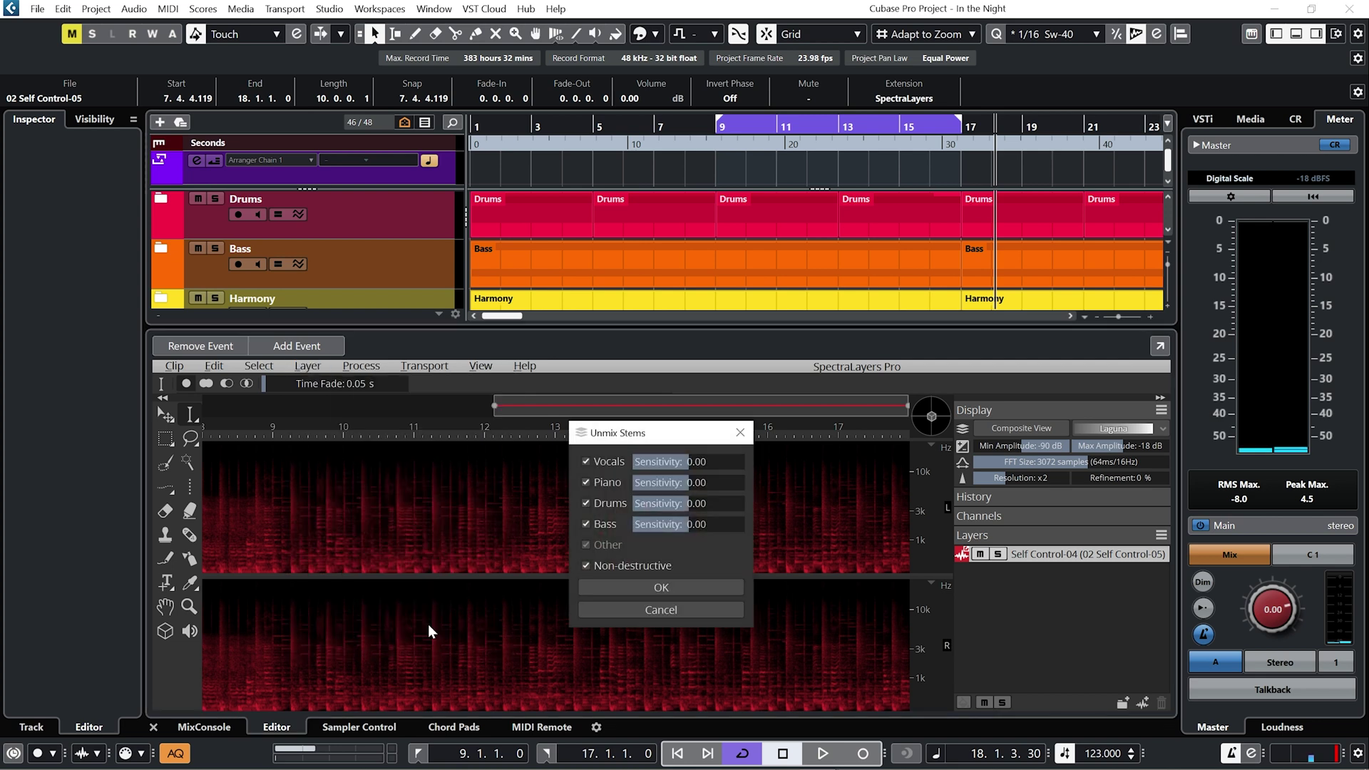
pyautogui.click(587, 524)
pyautogui.click(586, 504)
pyautogui.click(586, 483)
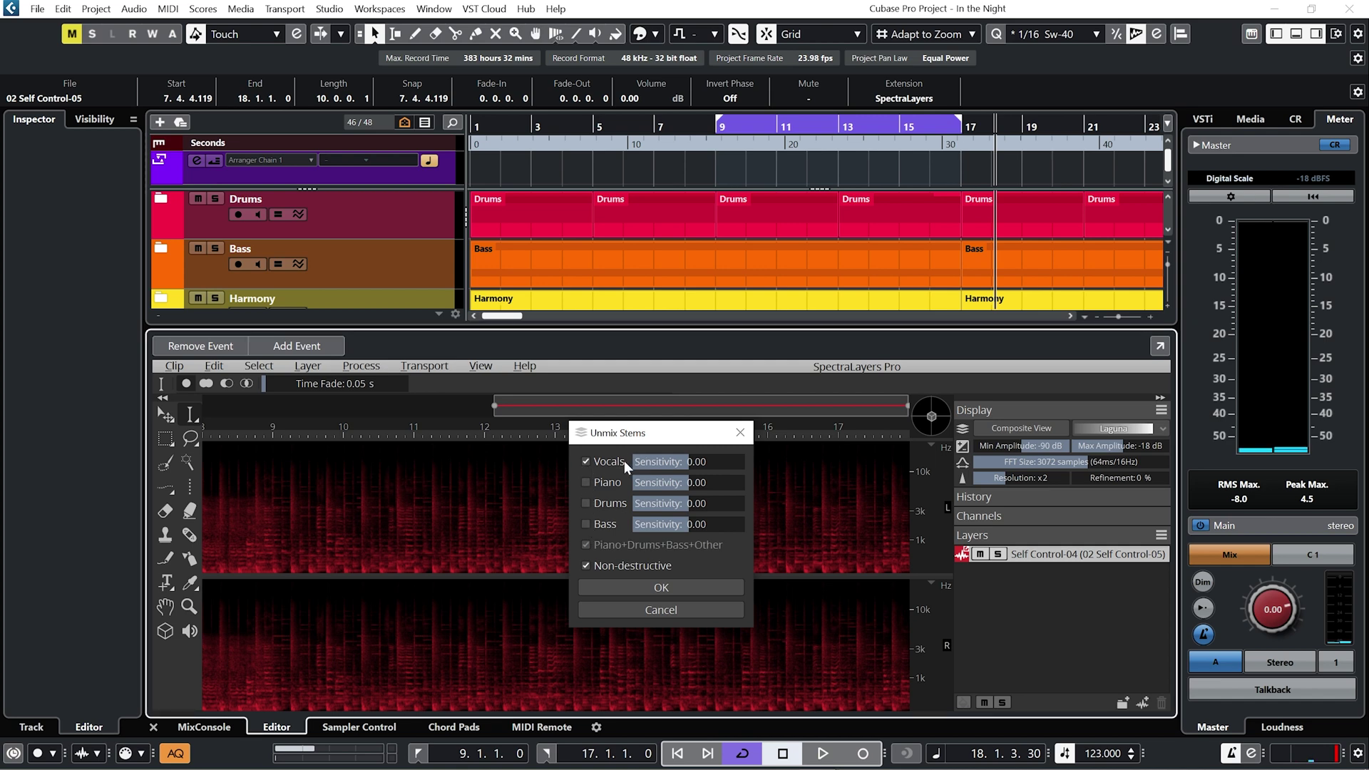
pyautogui.click(703, 586)
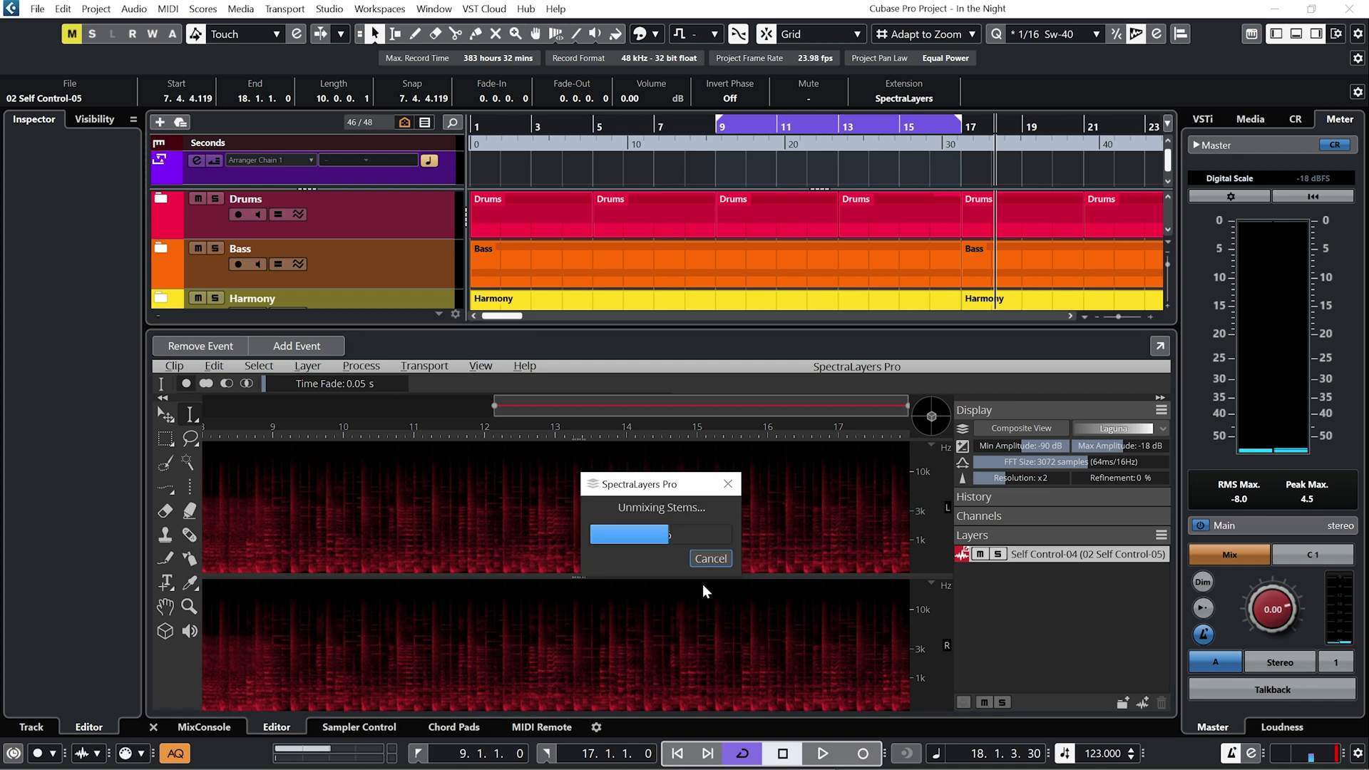
pyautogui.click(1025, 572)
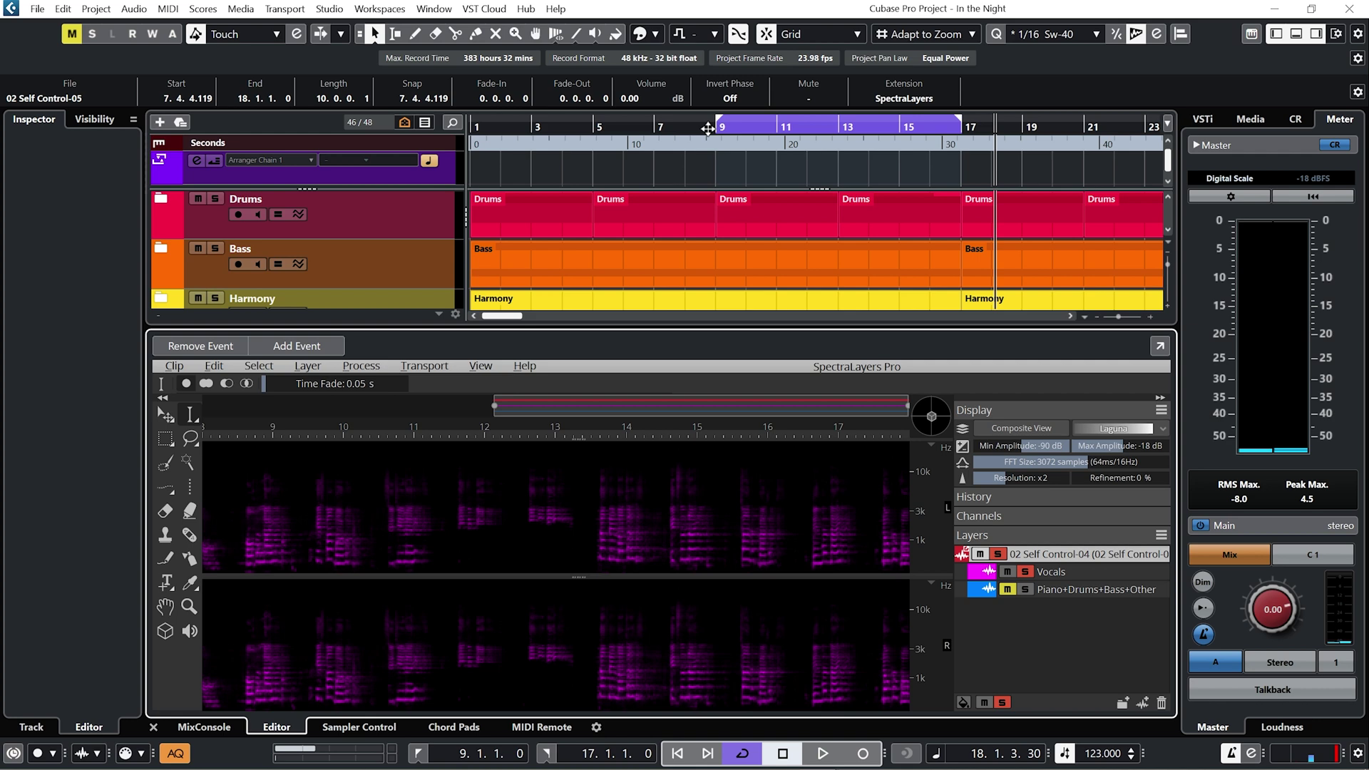
# - Import the unmixed Vocals layer onto a new track beneath the 02 Self Control-04 event, aligned with its start, copying the file to the project folder
pyautogui.doubleClick(686, 127)
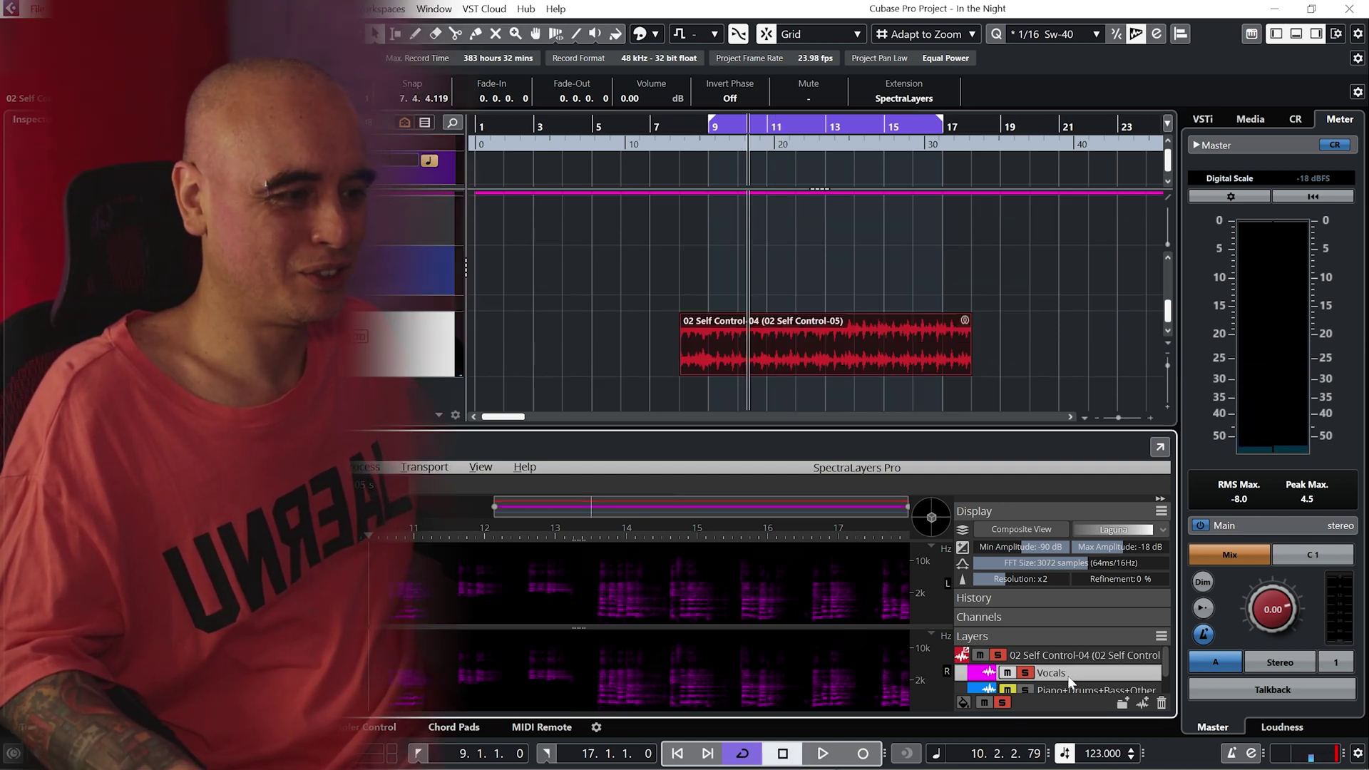
pyautogui.moveTo(1066, 675); pyautogui.dragTo(674, 387)
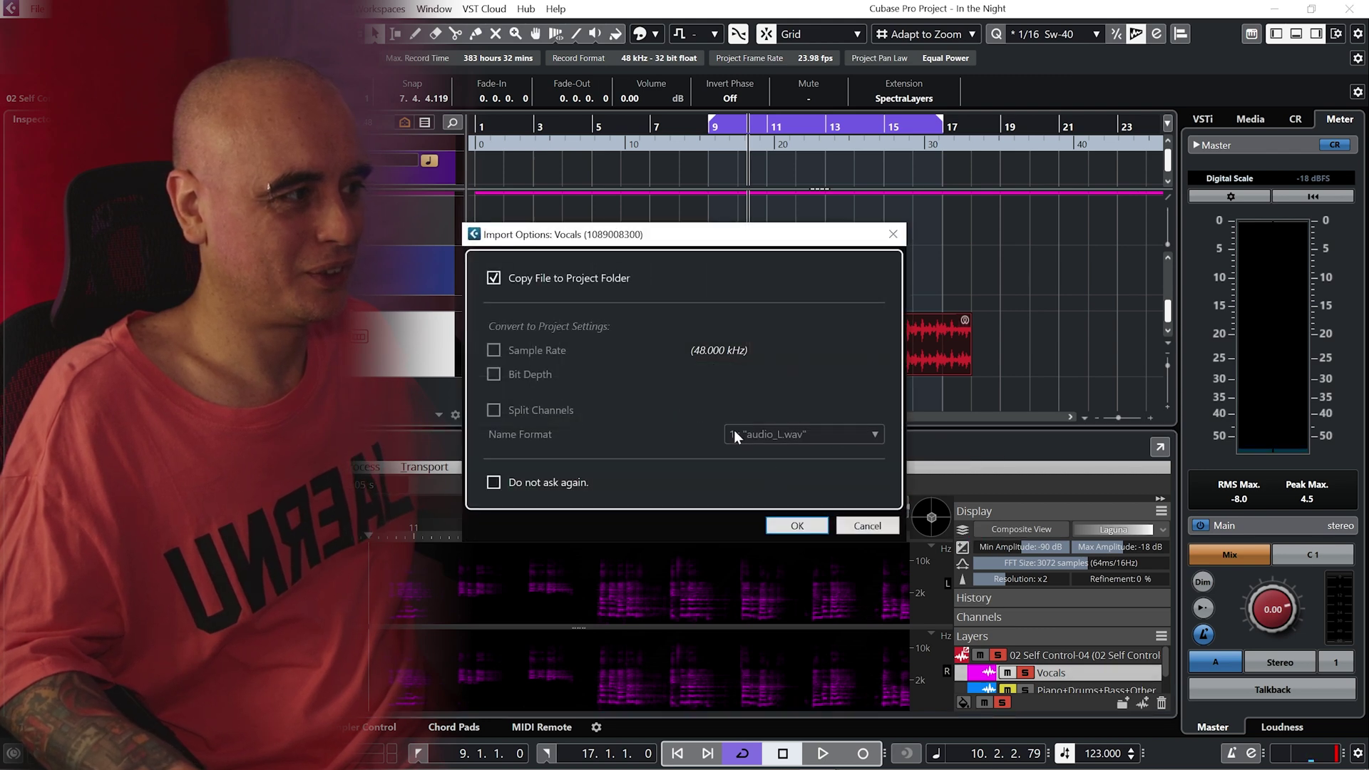
pyautogui.click(797, 524)
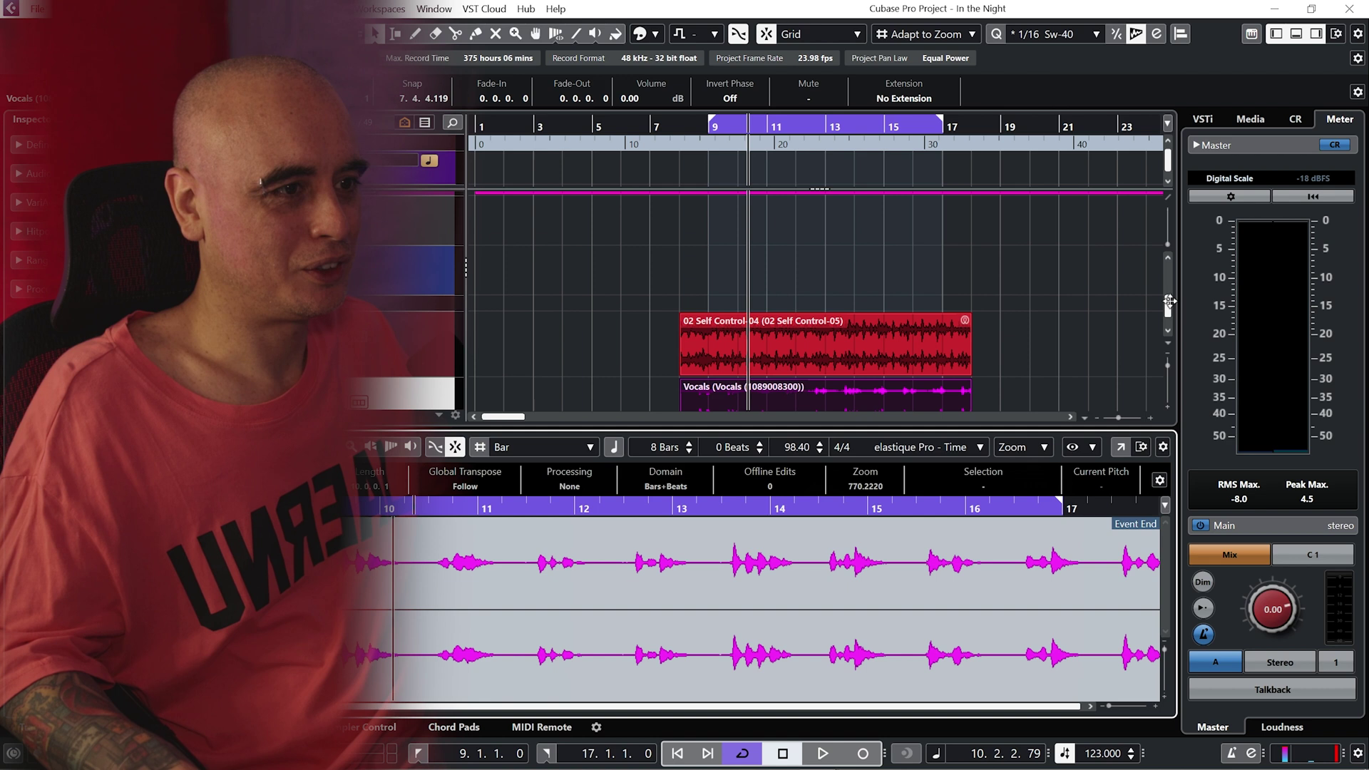
# - Audition the extracted Vocals event from bar 8 to about bar 10
pyautogui.scroll(-1, 1173, 308)
pyautogui.click(675, 132)
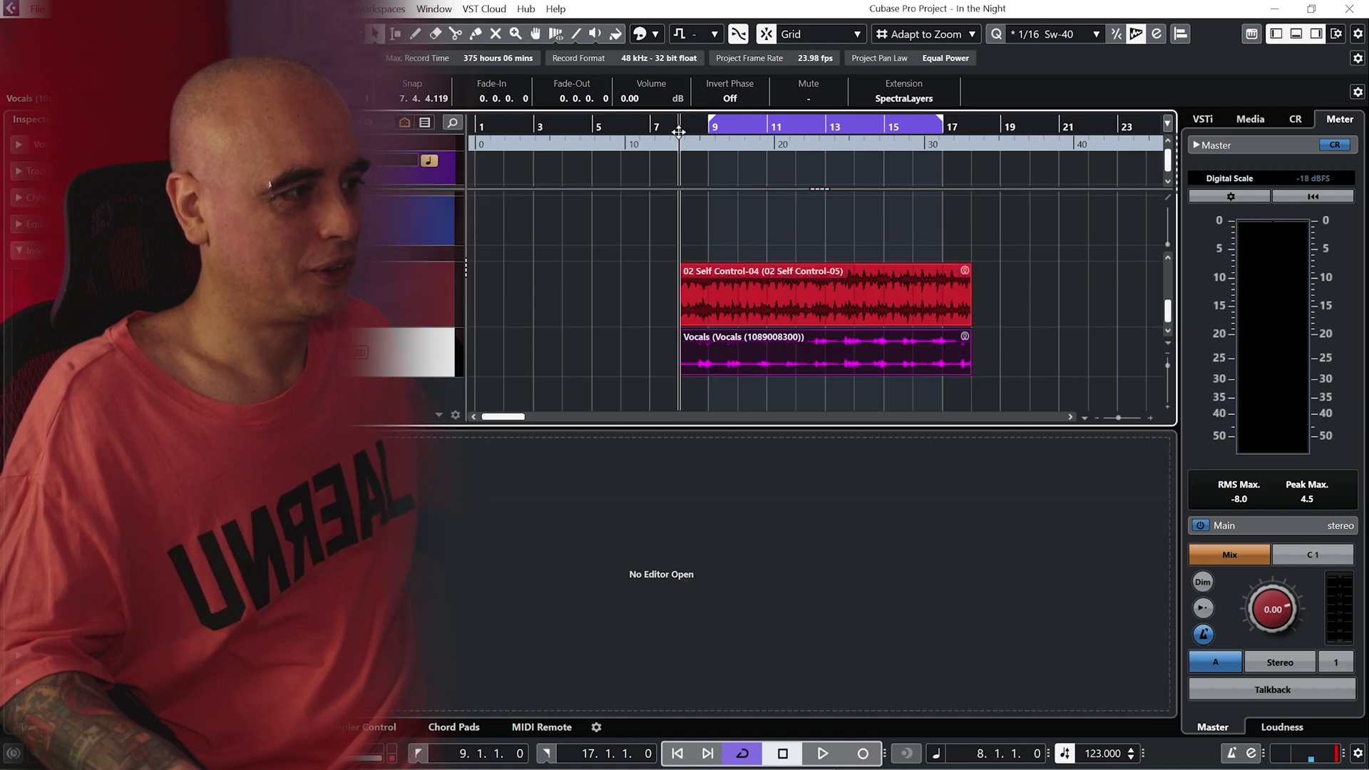
pyautogui.press('space')
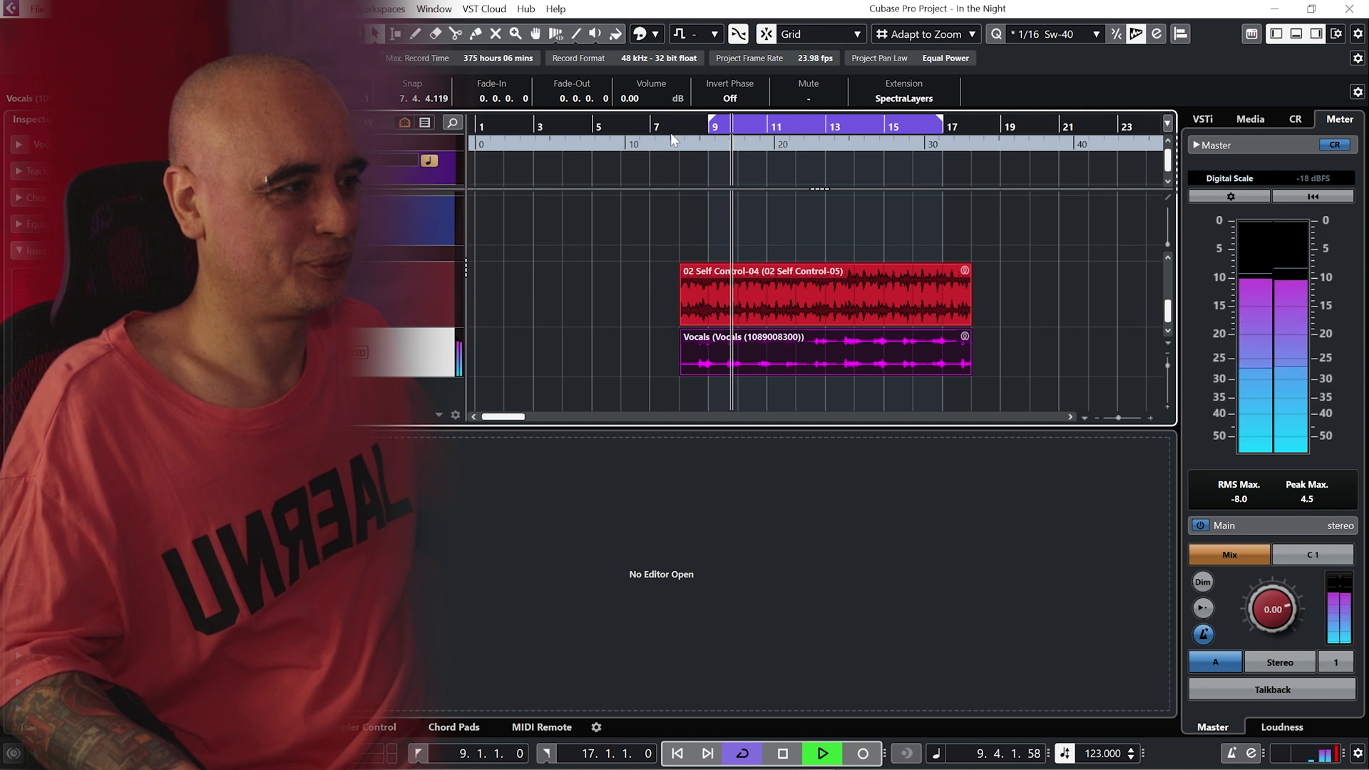
pyautogui.press('space')
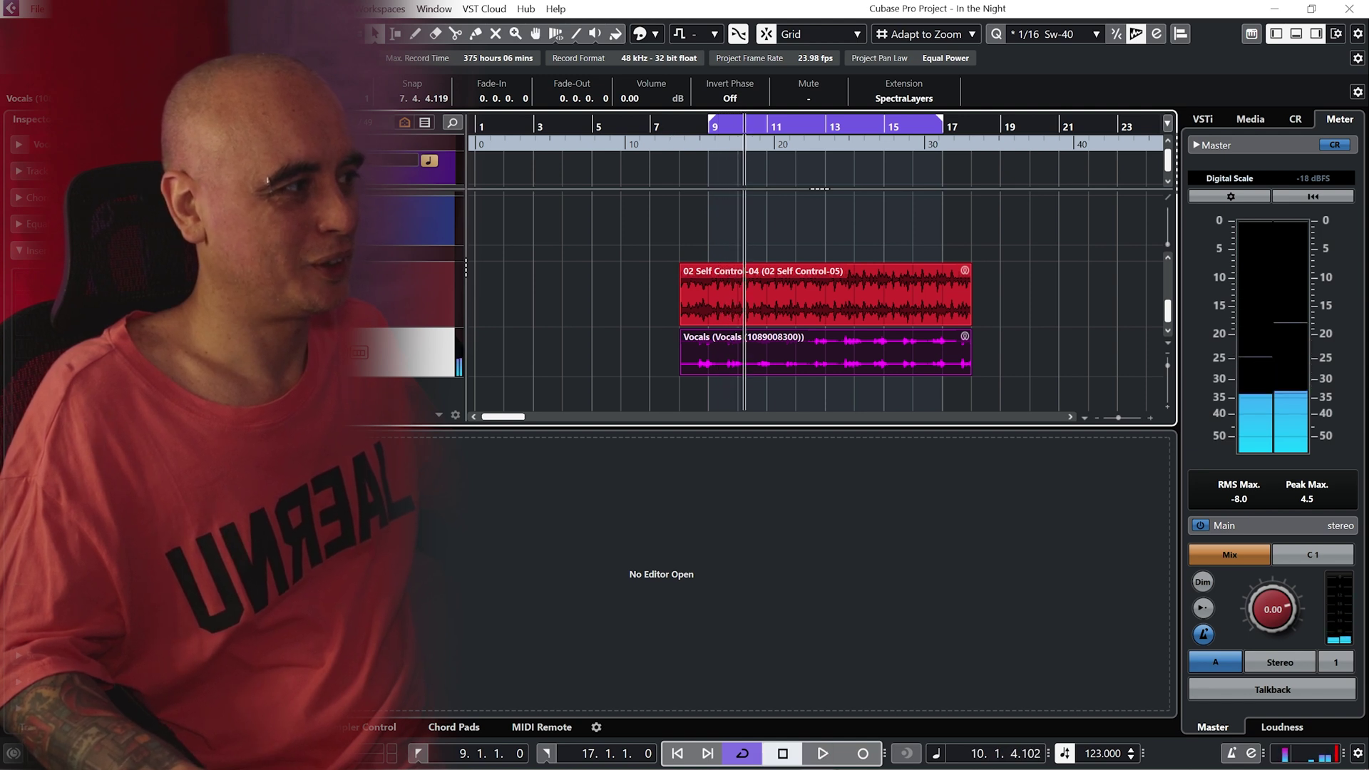